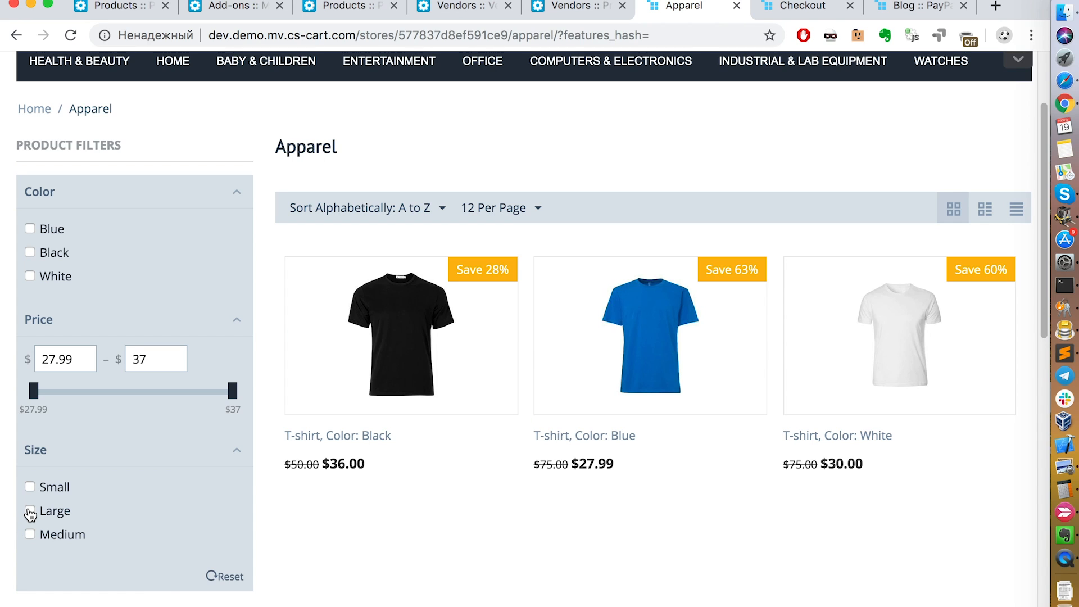
Step: Filter the Apparel category products by the Large size
left_click(30, 513)
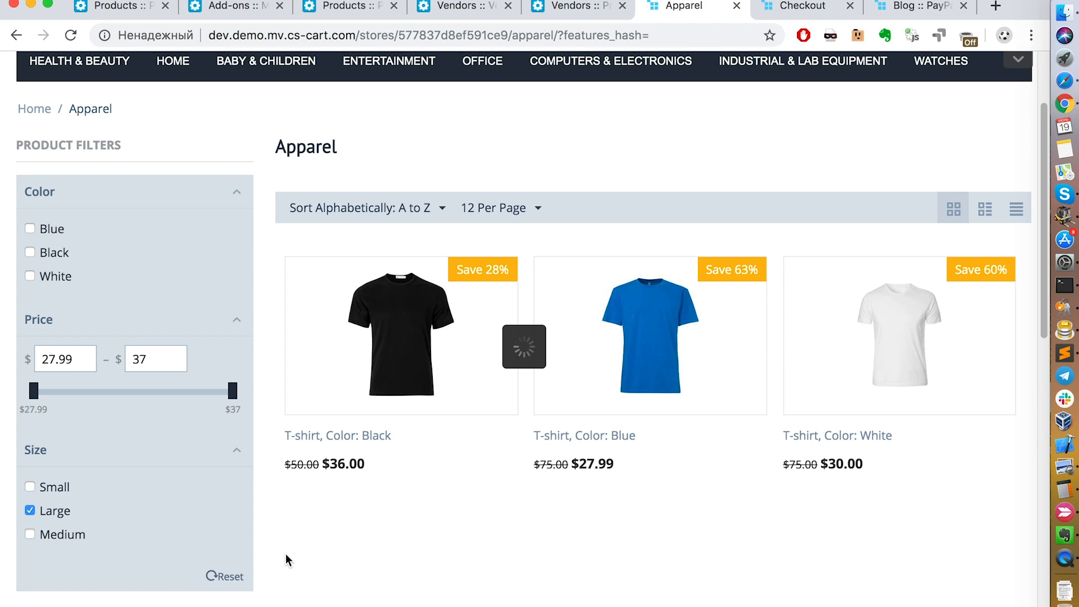
mouse_move(489, 338)
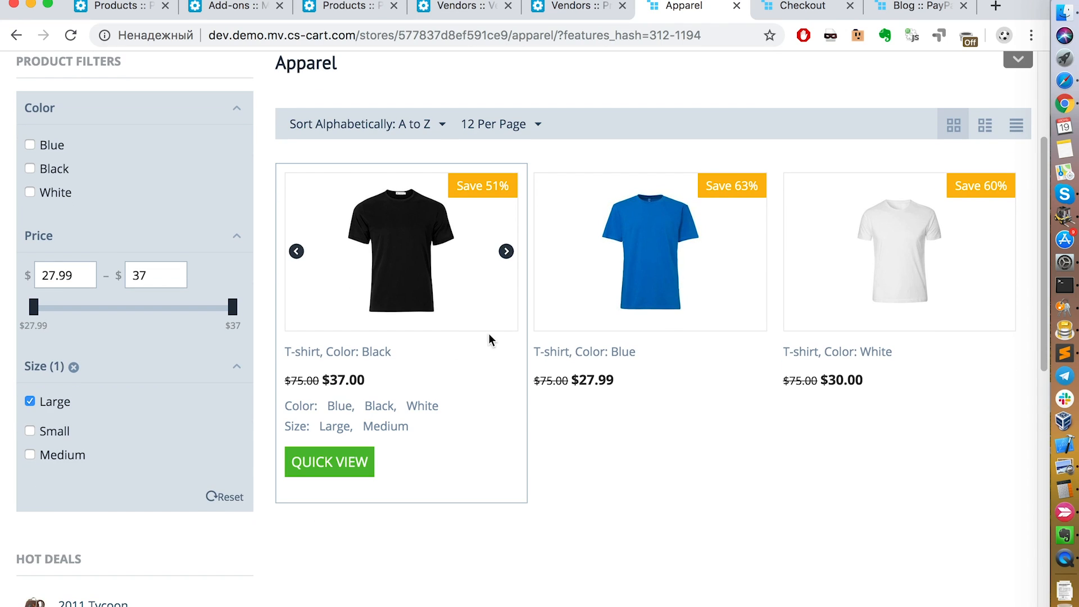
mouse_move(605, 321)
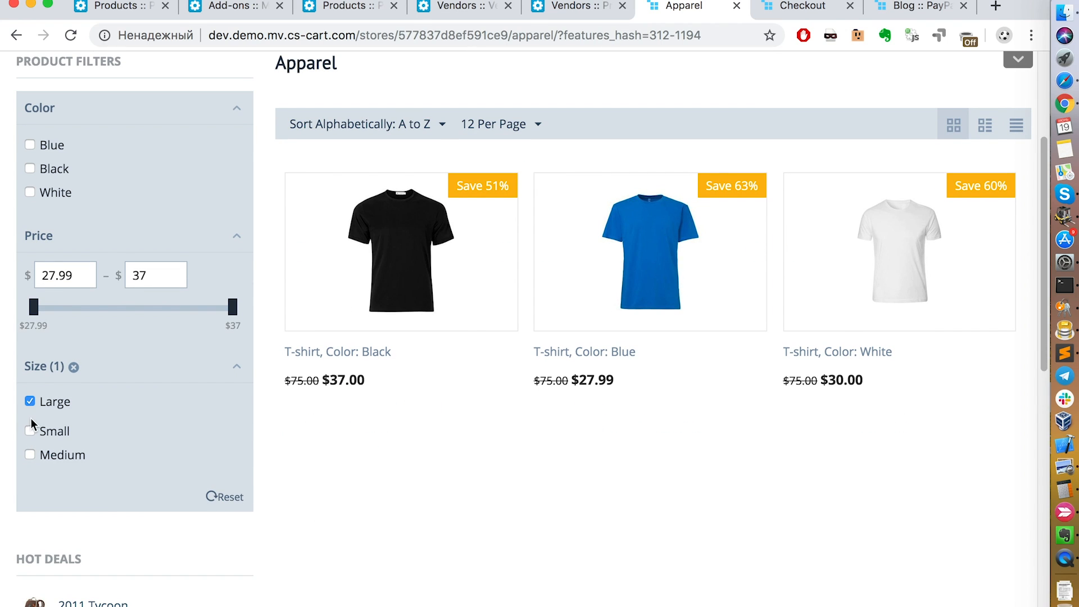
Step: Clear the Large size filter and filter the Apparel products by the Small size instead
left_click(30, 402)
left_click(31, 433)
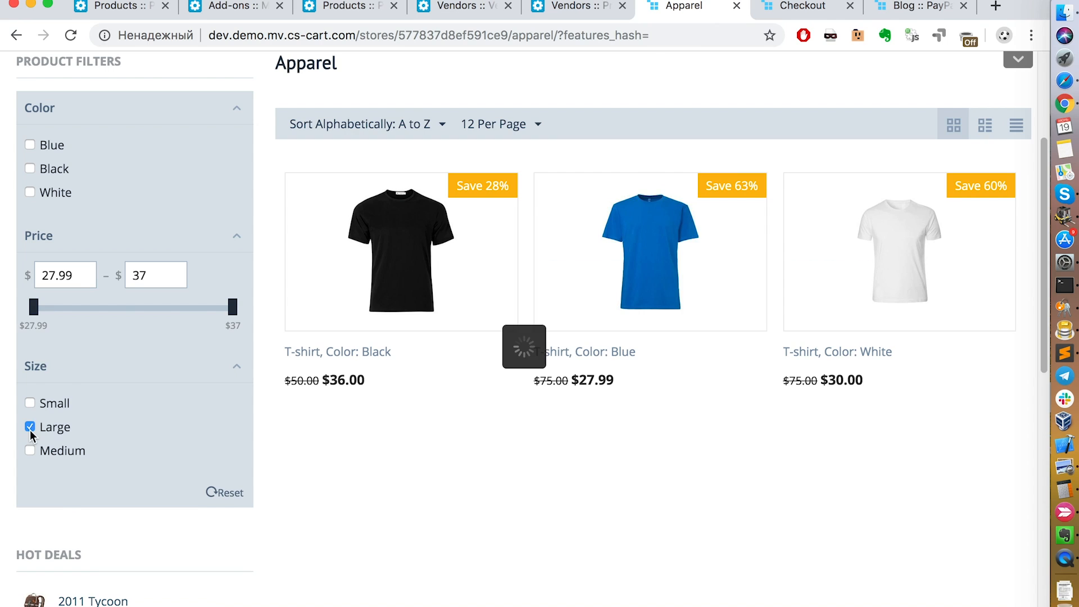
left_click(30, 403)
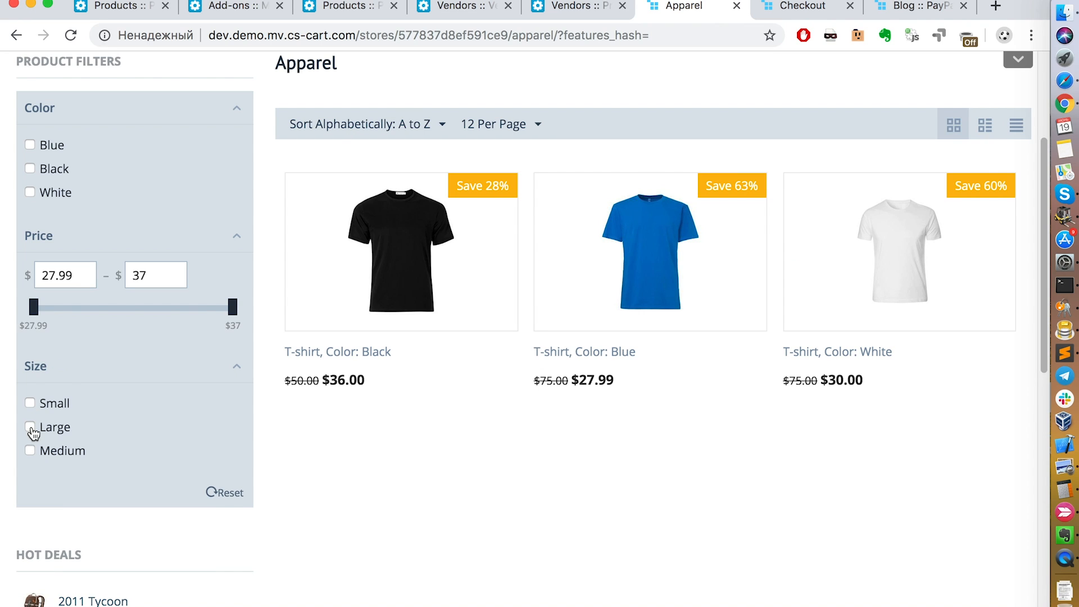
left_click(30, 402)
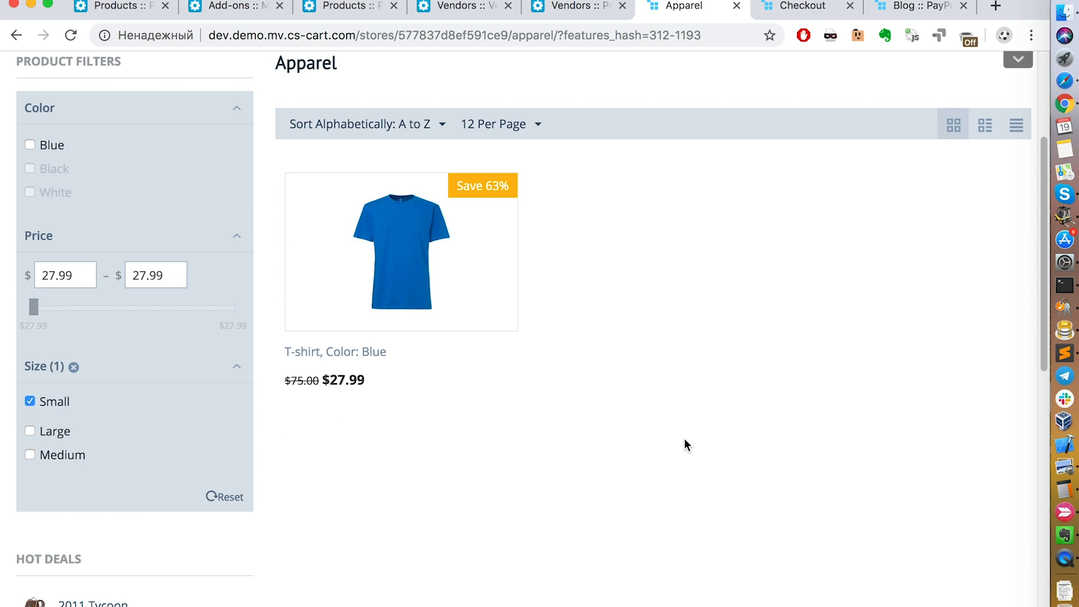
scroll(631, 295, "up", 3)
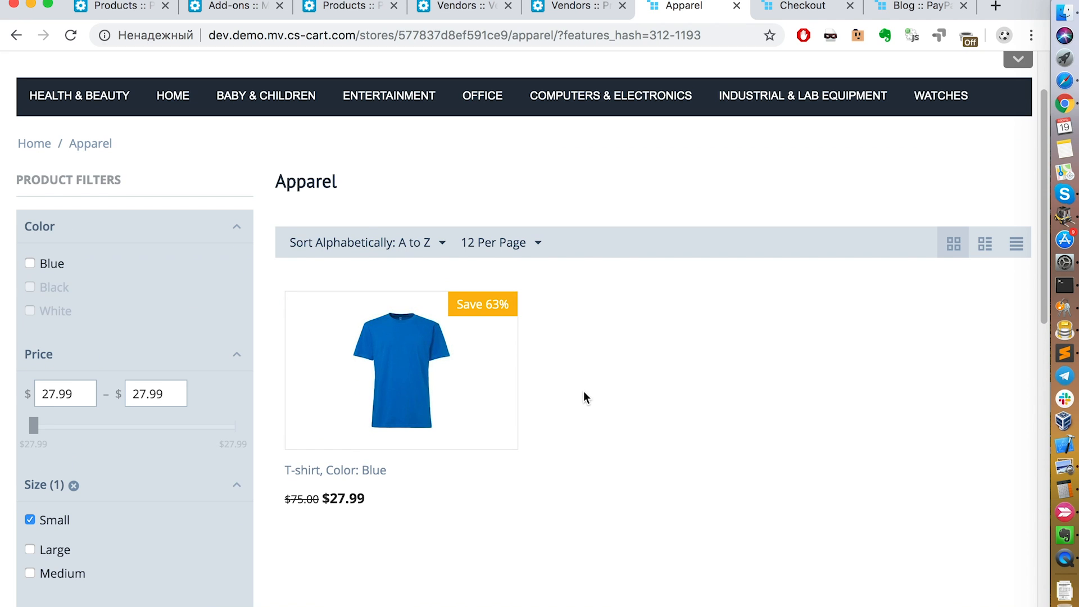
scroll(583, 388, "down", 1)
mouse_move(443, 340)
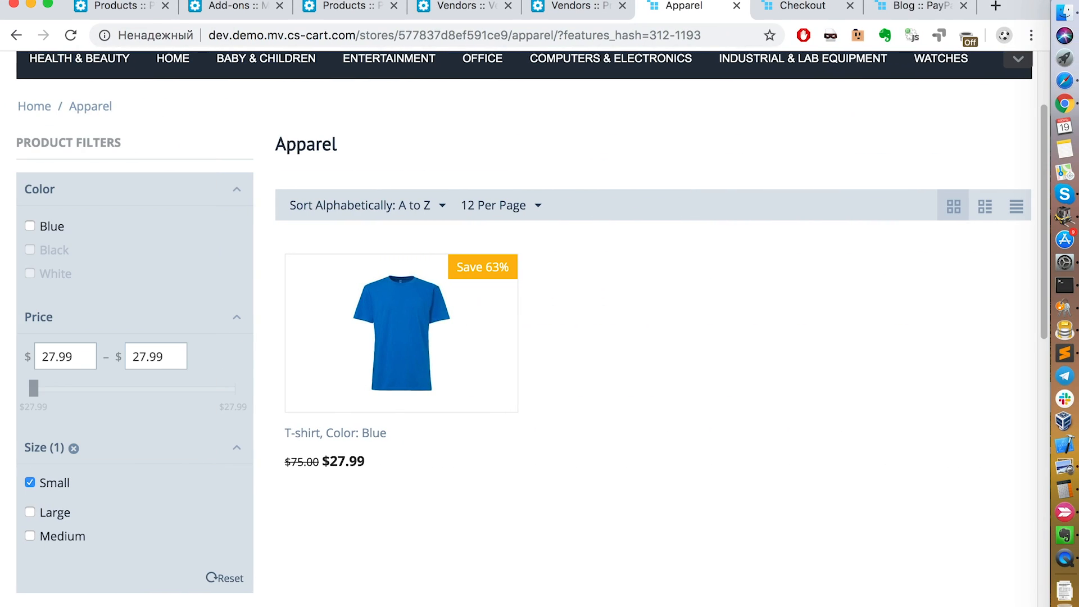
Step: Leave the small blue T-shirt's edit page in the admin area without saving, and open the options of product Samsung SSG-3100GB
left_click(130, 10)
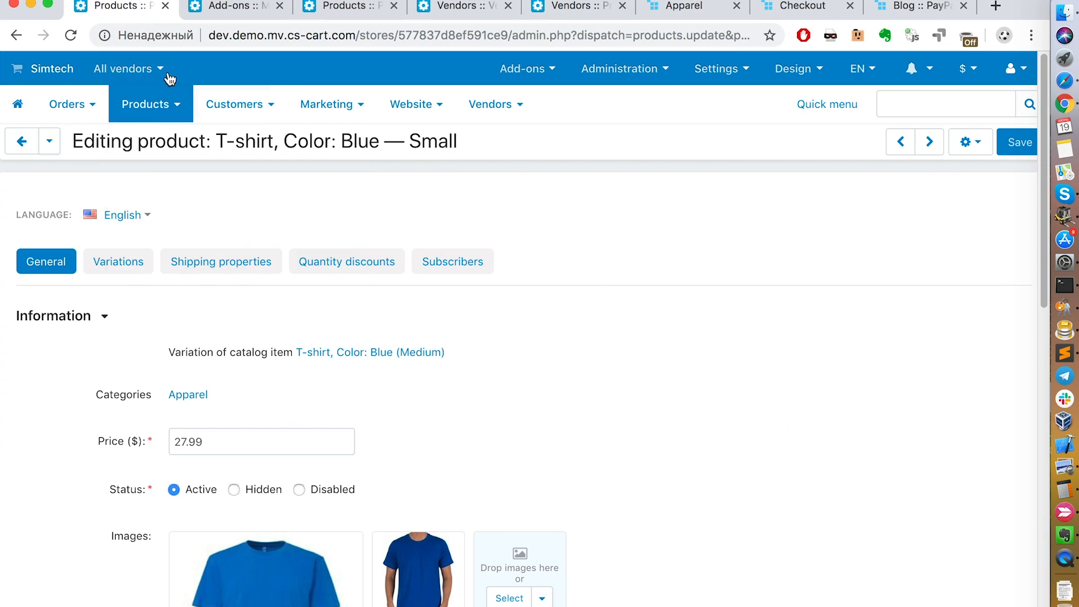
mouse_move(162, 161)
left_click(180, 196)
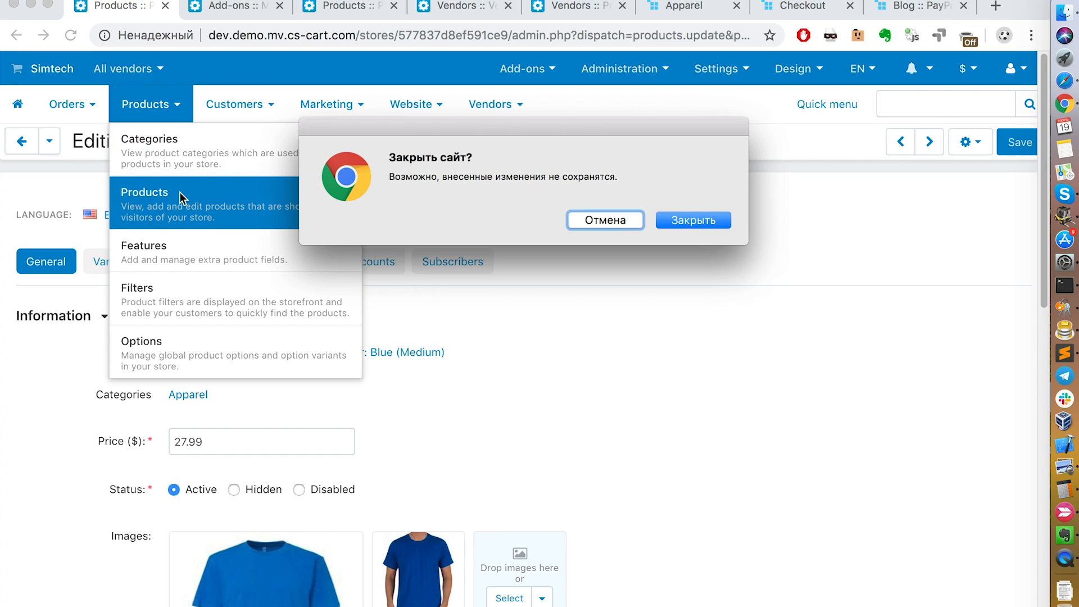
left_click(710, 224)
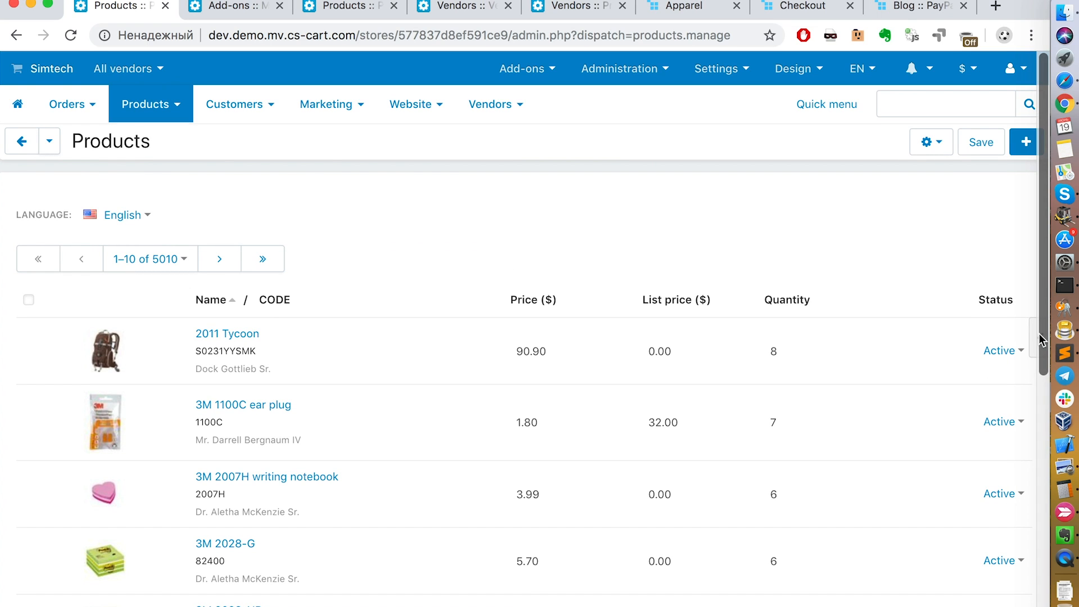
left_click(1038, 341)
left_click(909, 251)
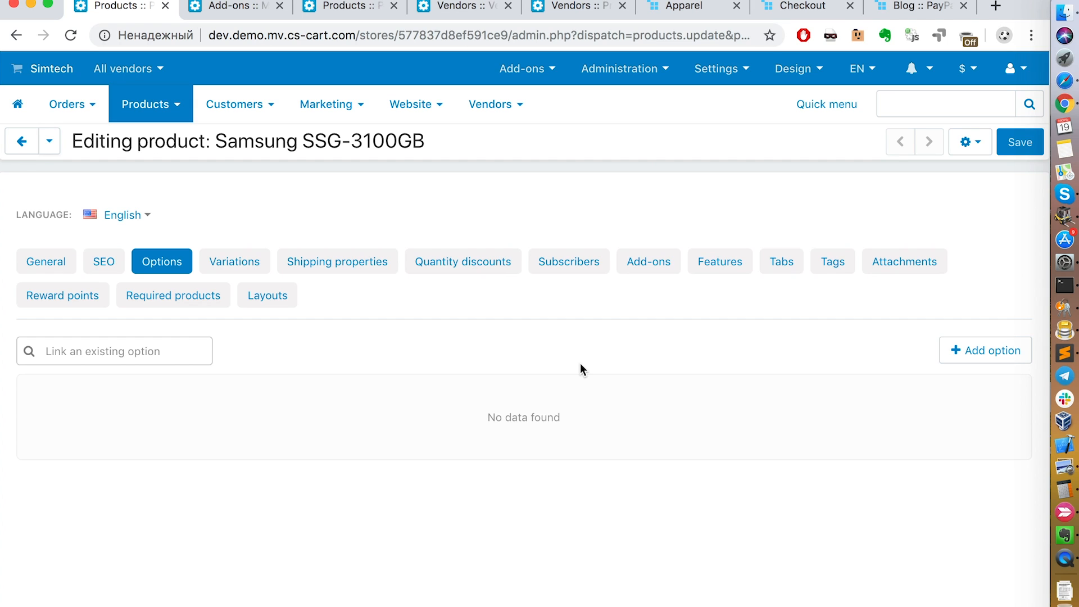
Step: Link the existing Color option to the Samsung SSG-3100GB product, save it and dismiss the notices
left_click(121, 351)
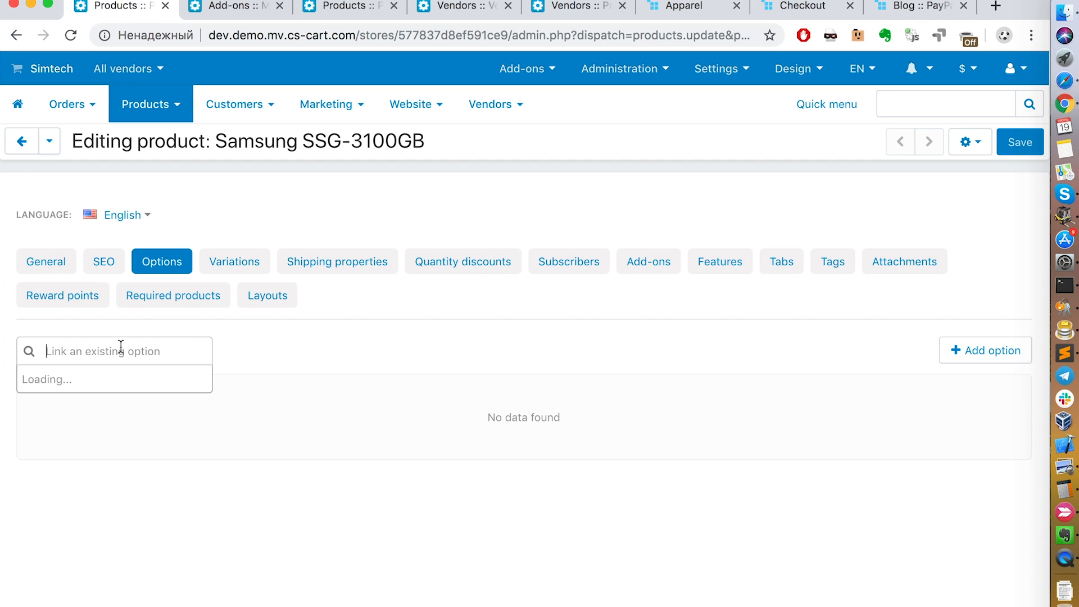
left_click(105, 390)
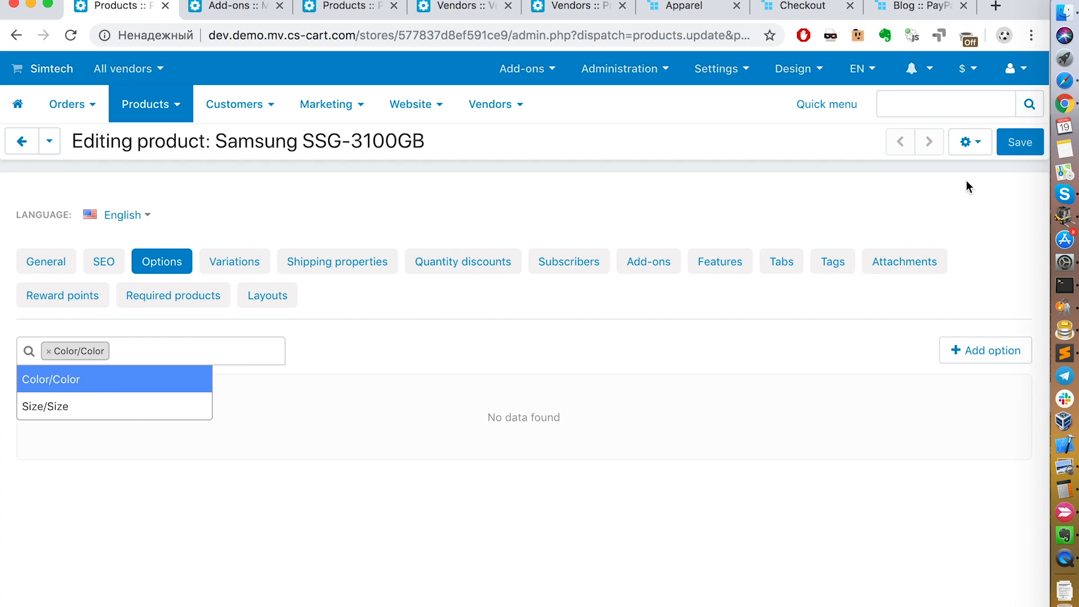
left_click(1021, 142)
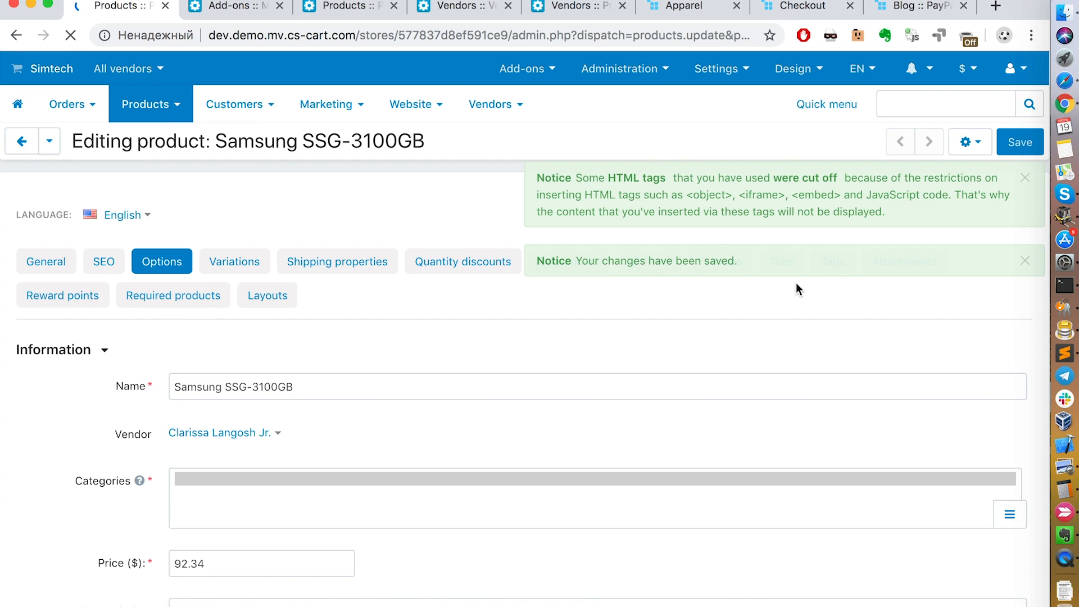
left_click(1026, 178)
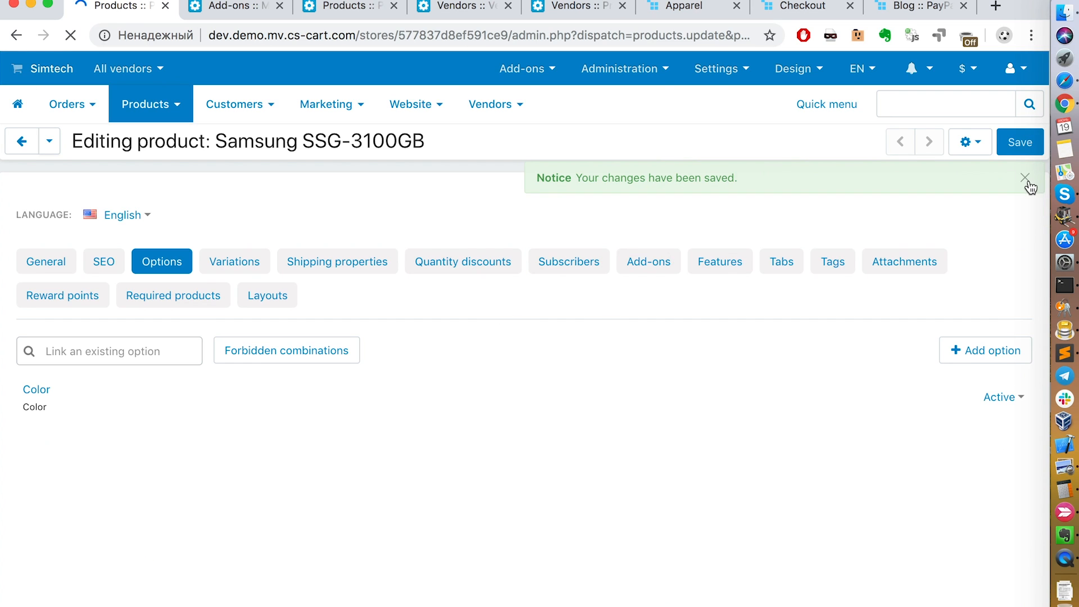
left_click(1026, 179)
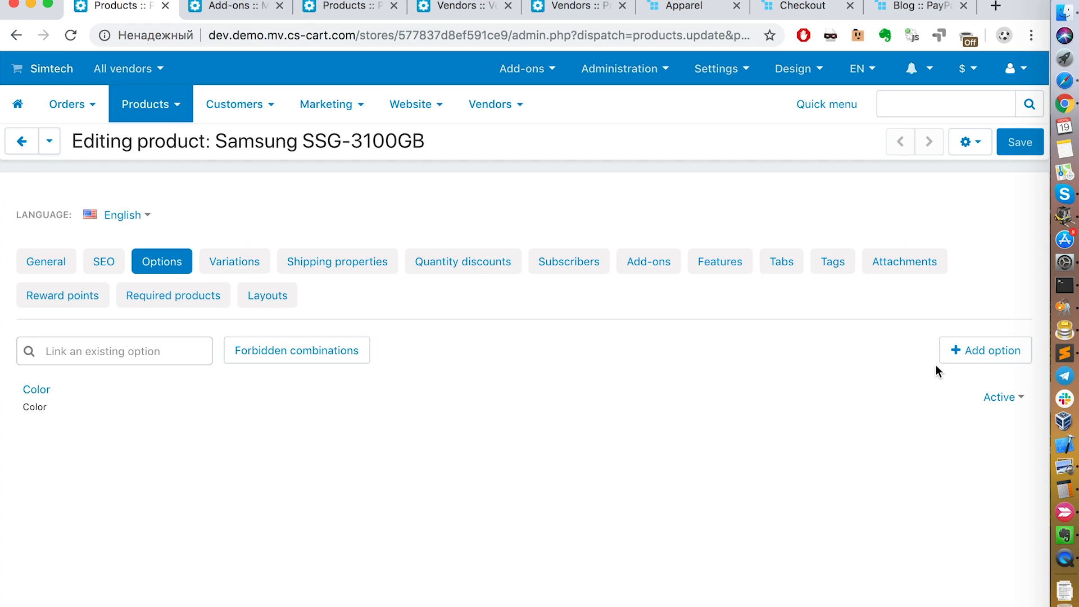
Step: Preview the blank new-option form without creating anything, and link the existing Size option to the product, saving the change
left_click(978, 353)
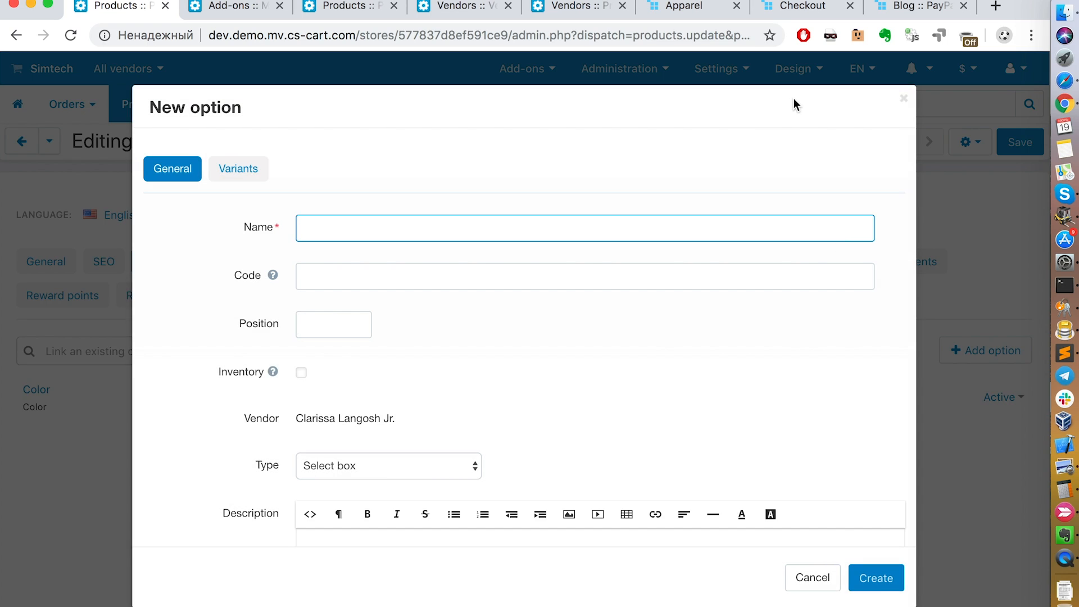
left_click(904, 99)
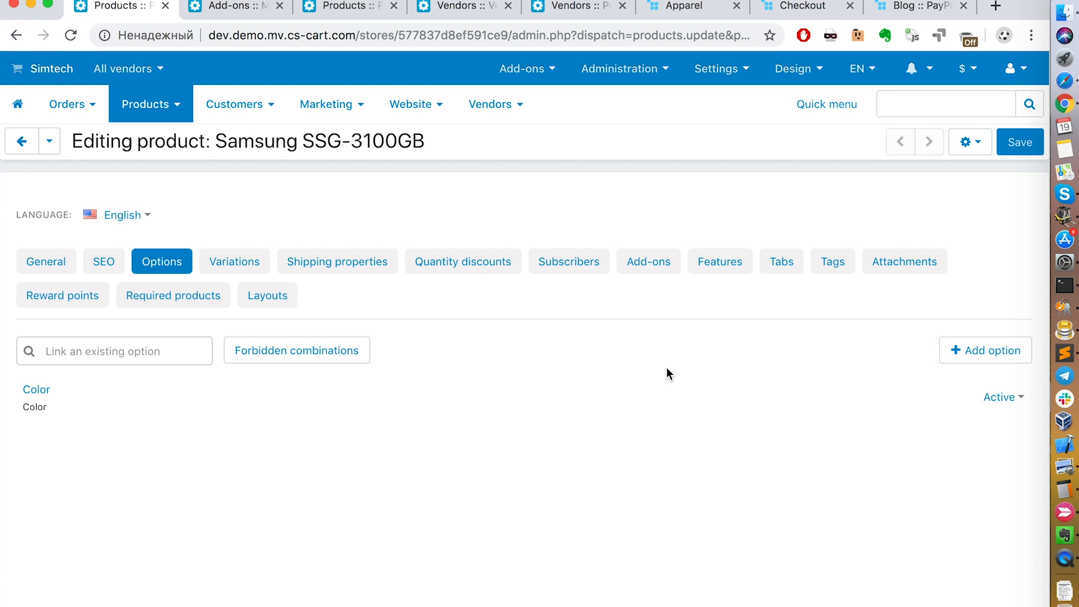
left_click(131, 348)
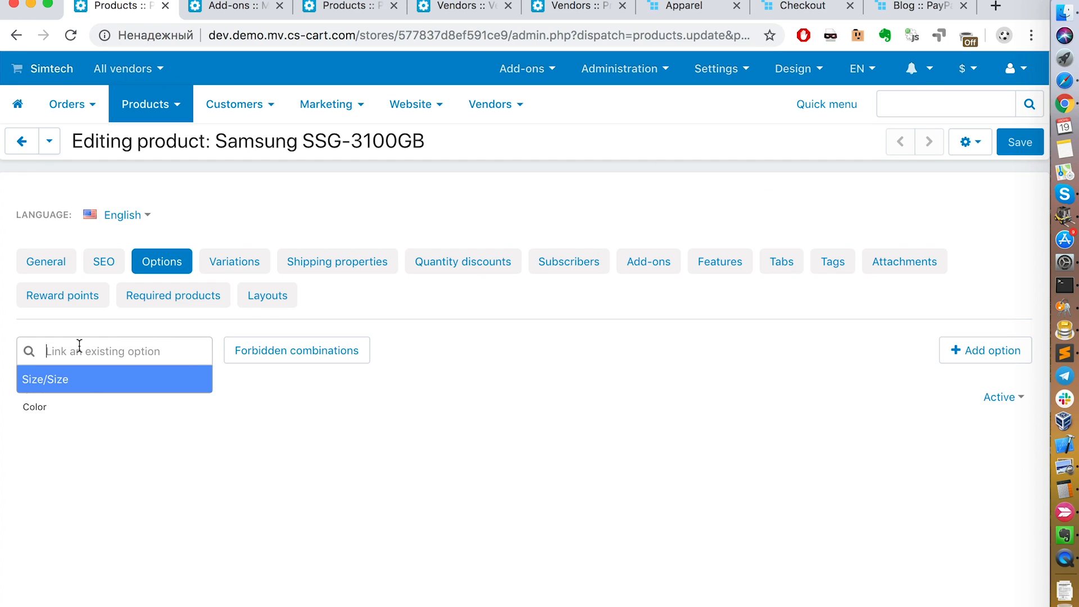
left_click(77, 389)
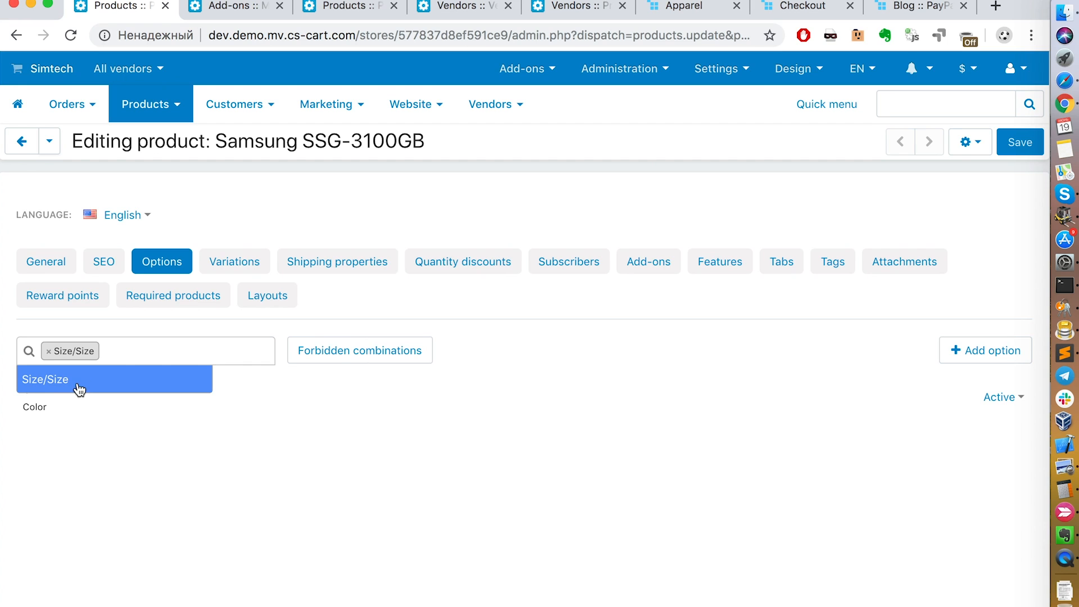
left_click(673, 360)
left_click(999, 149)
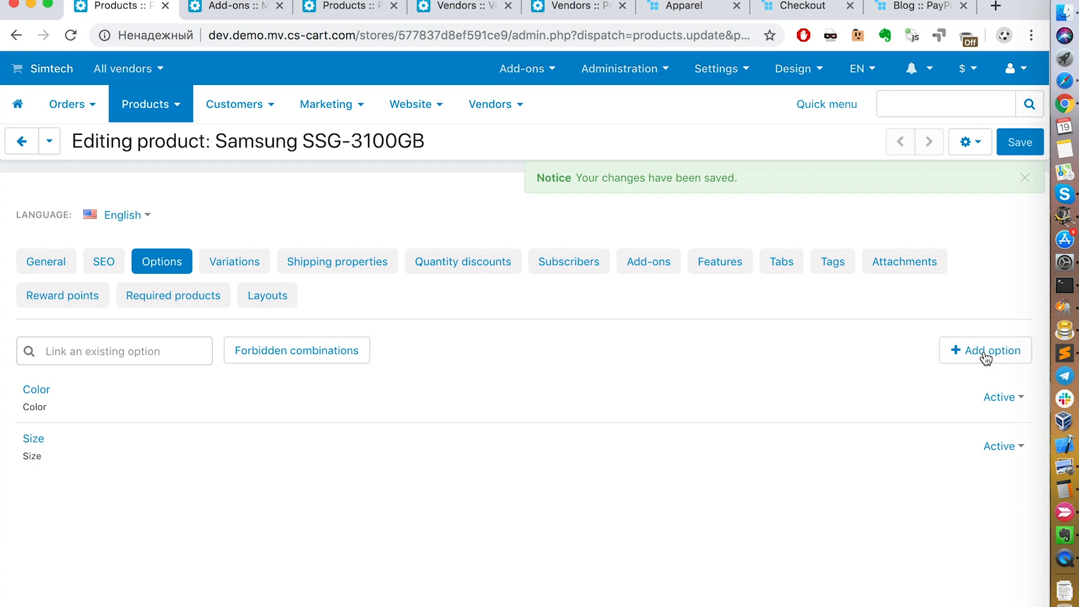
Step: Create a new product option named Weight for the Samsung SSG-3100GB product
left_click(970, 350)
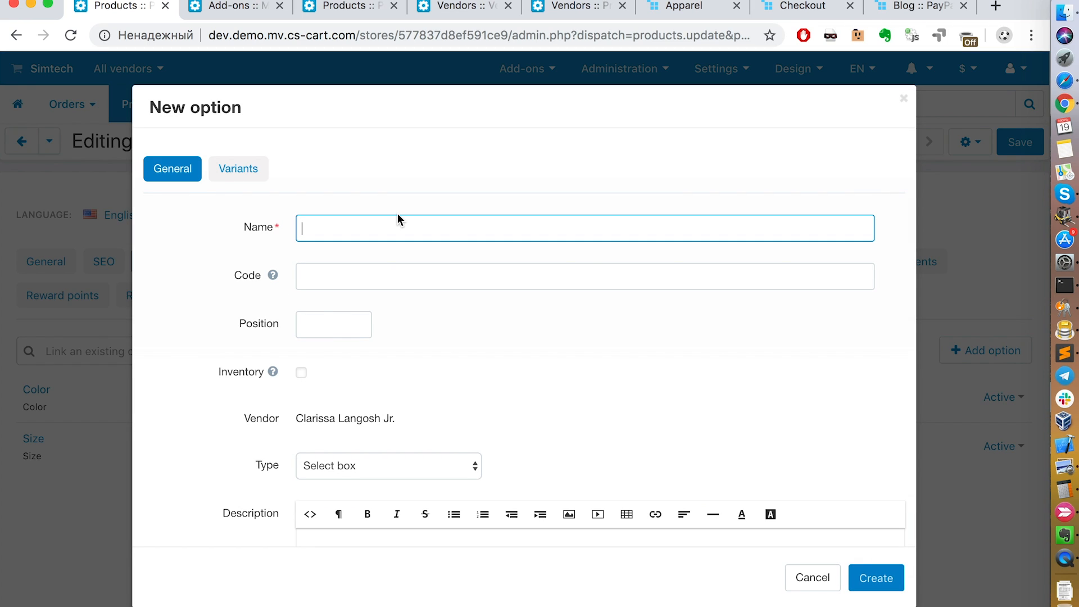
type("Weight")
left_click(891, 585)
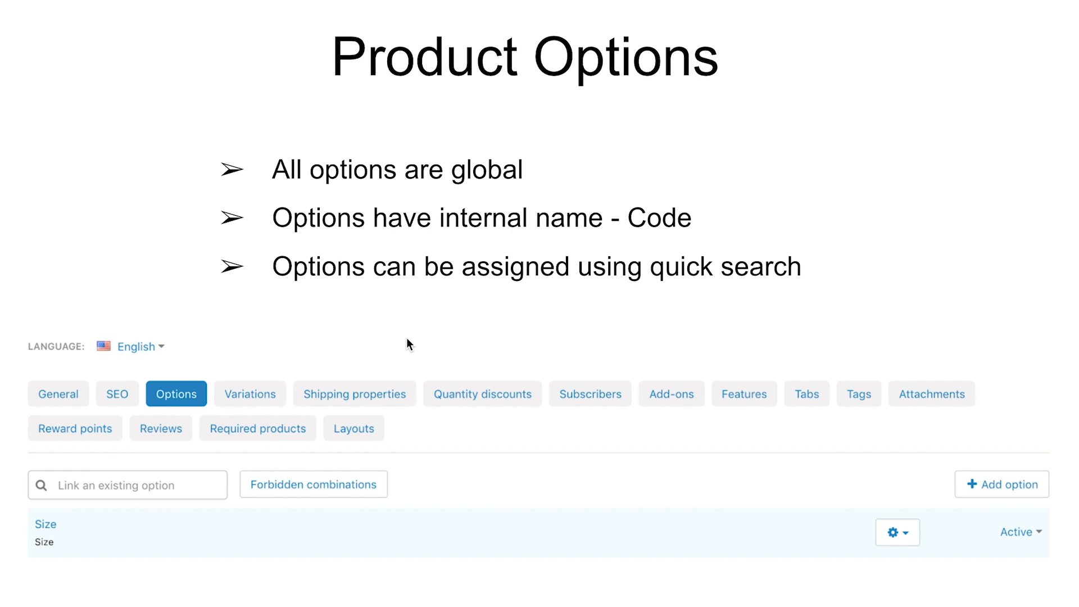
key("Right")
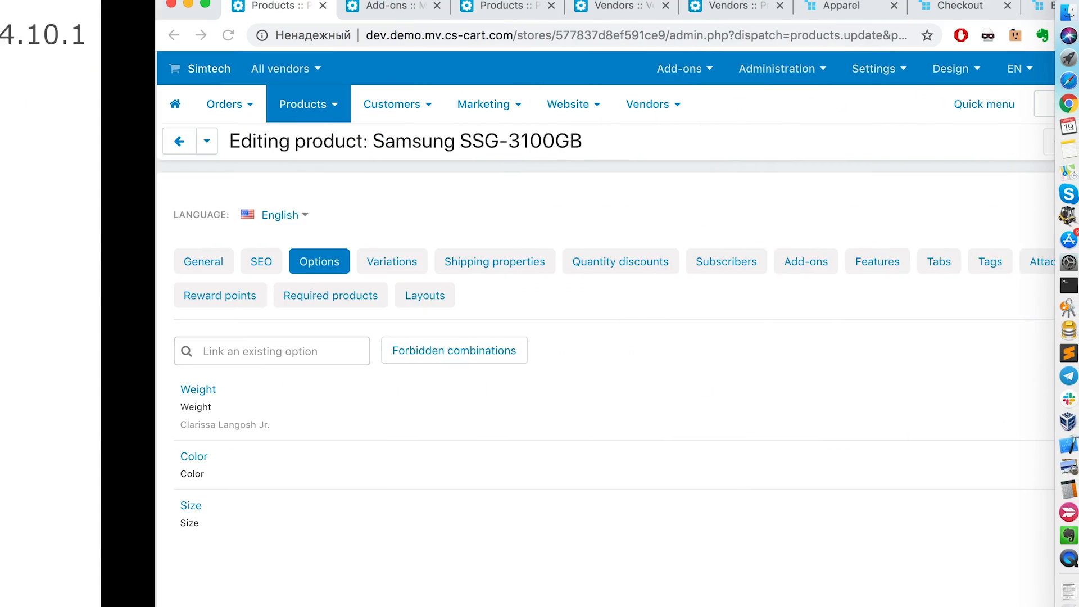
Step: Open the list of all available add-ons and search it by the name "check"
mouse_move(550, 69)
left_click(532, 103)
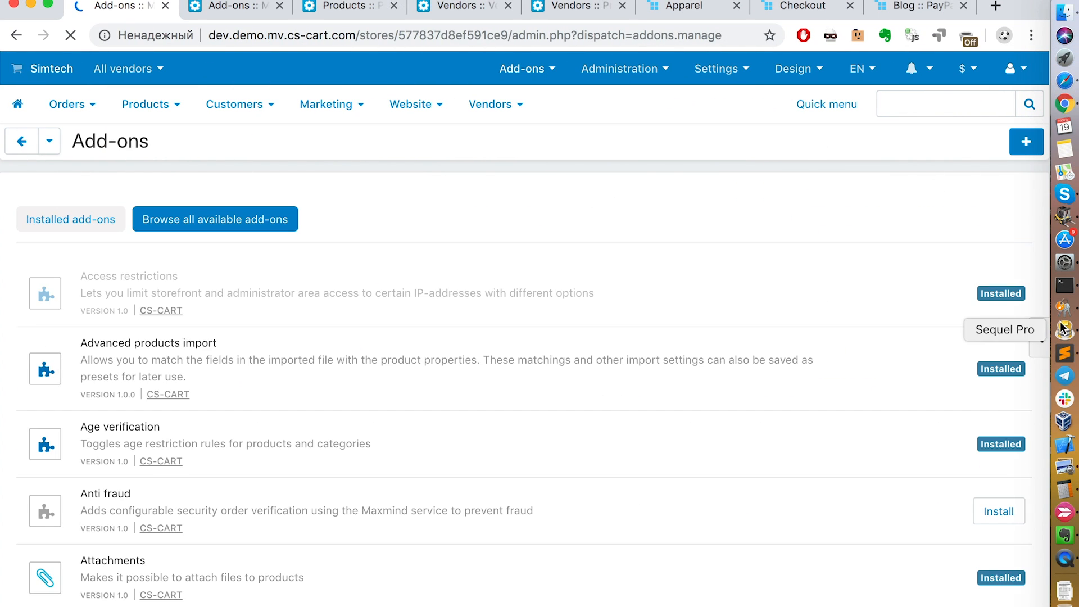
scroll(1039, 336, "down", 10)
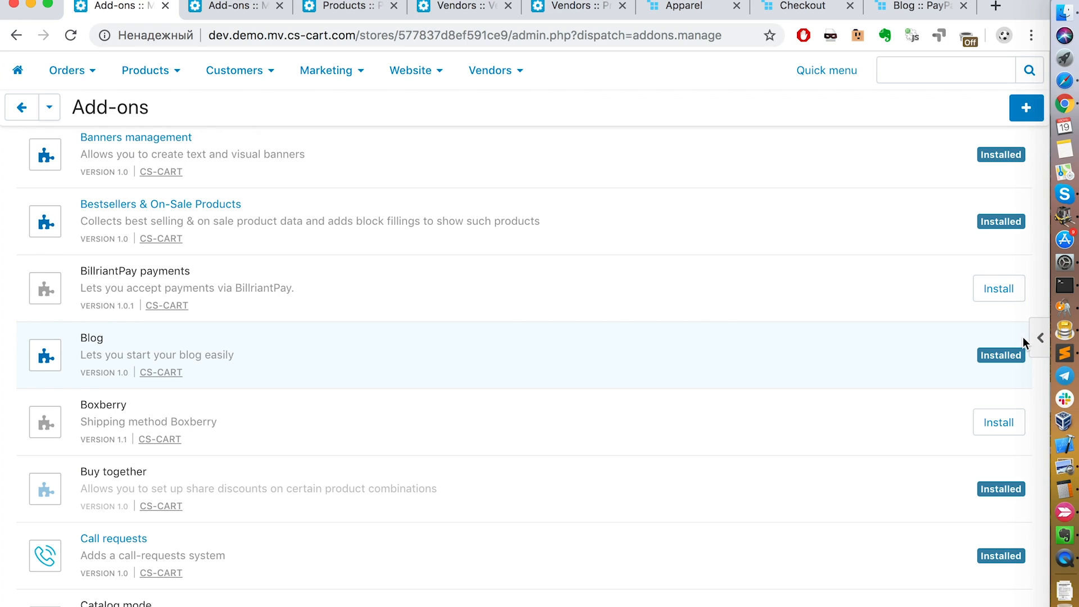
left_click(1038, 337)
left_click(923, 130)
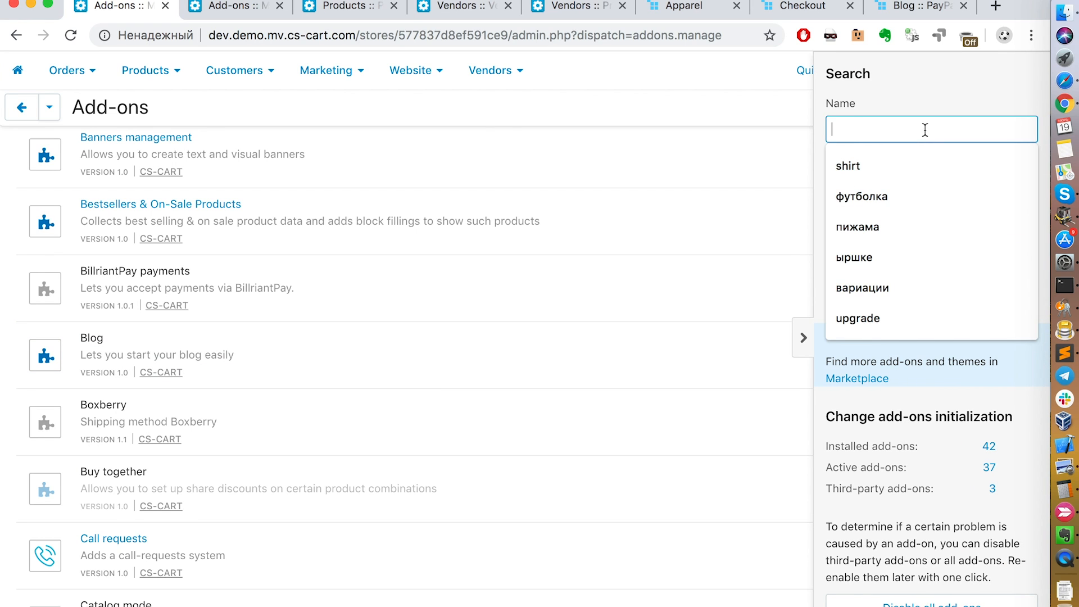
type("check")
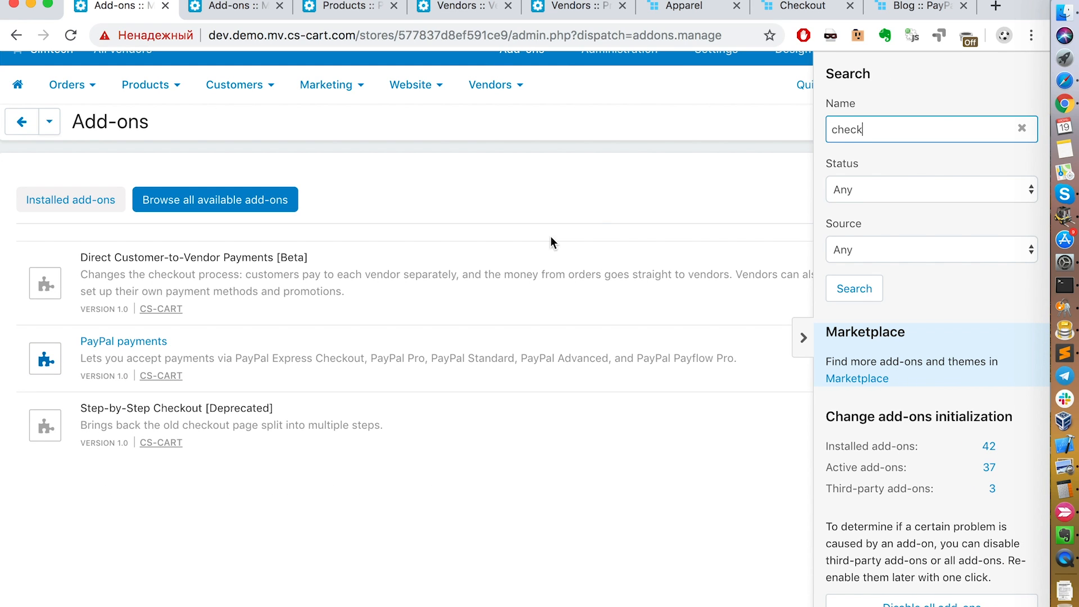
left_click(226, 421)
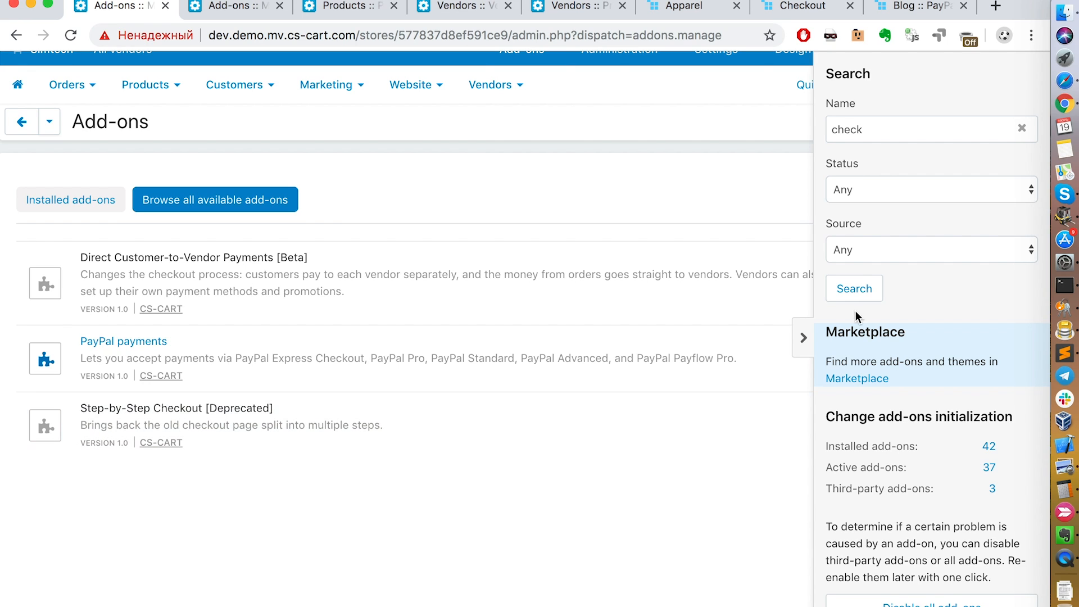
left_click(805, 338)
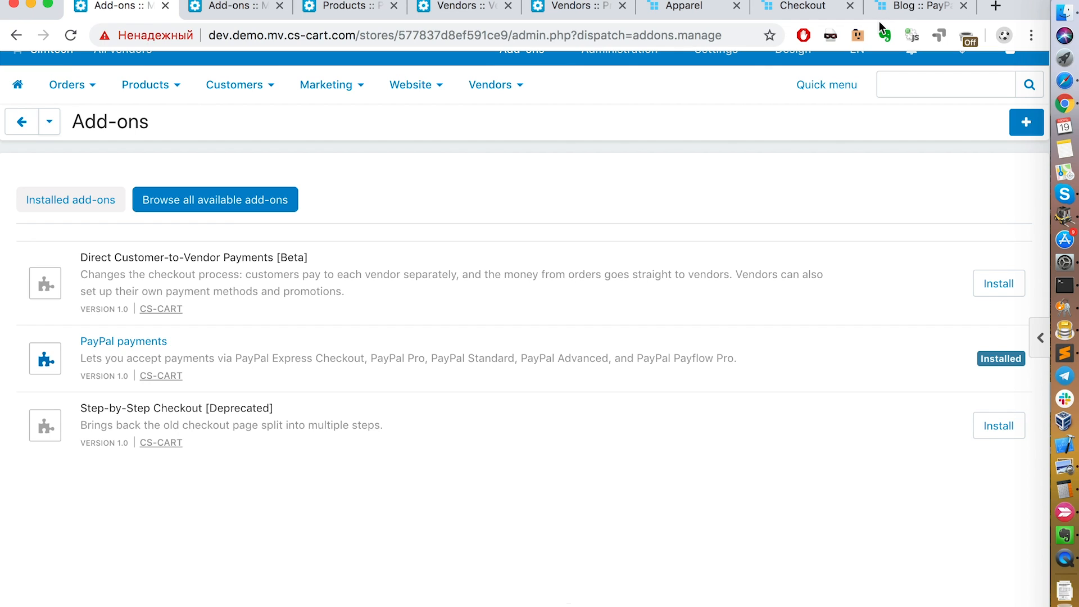
Step: Open the storefront's checkout page and examine its shipping, customer and payment sections
left_click(910, 11)
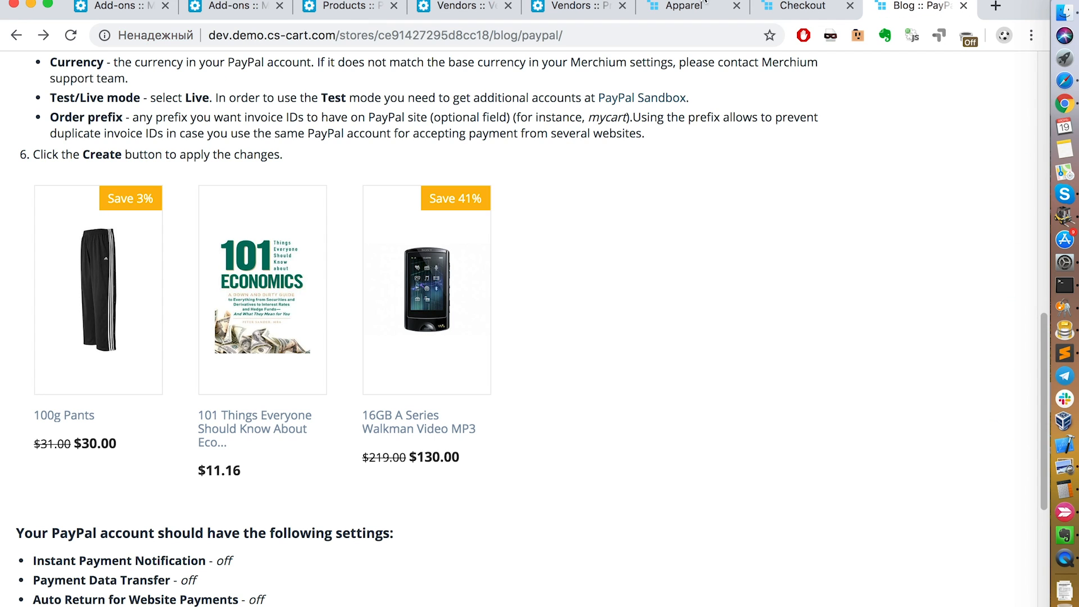
left_click(704, 8)
left_click(791, 8)
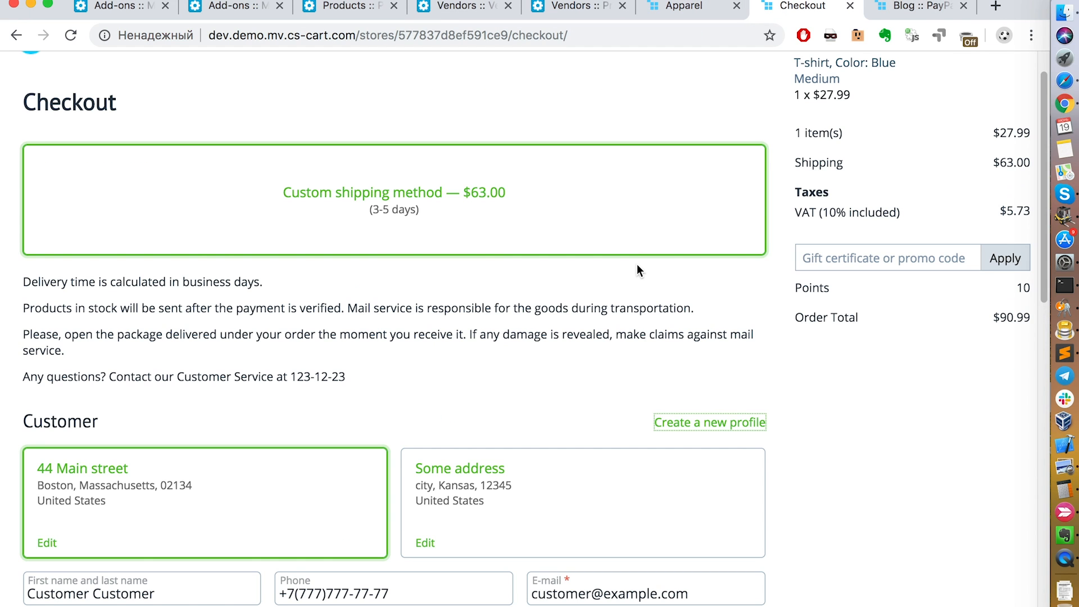
scroll(656, 404, "down", 2)
scroll(657, 412, "down", 12)
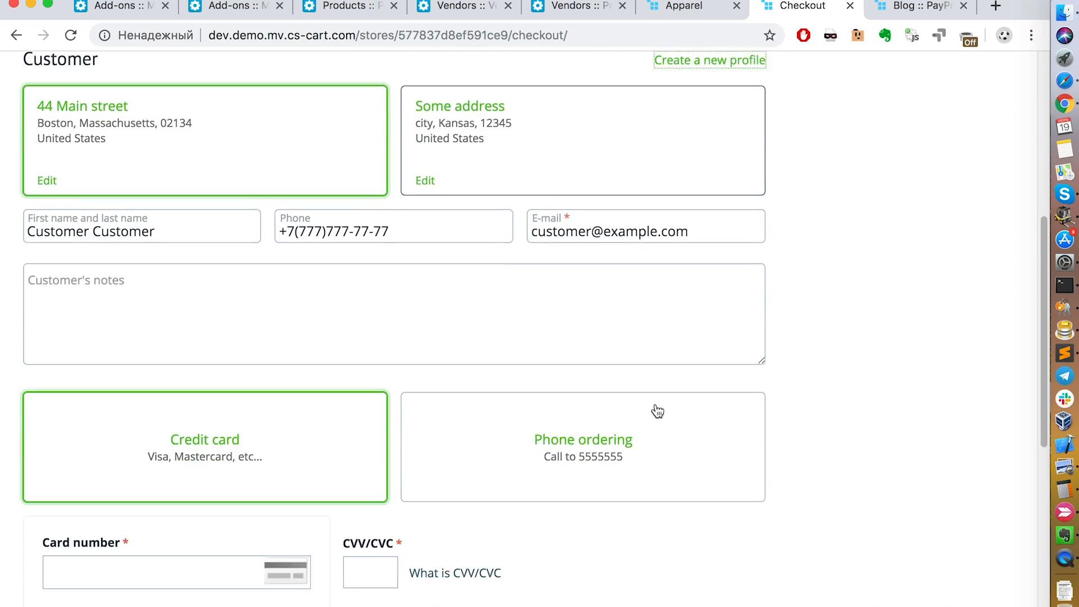
scroll(657, 407, "down", 2)
scroll(656, 404, "up", 15)
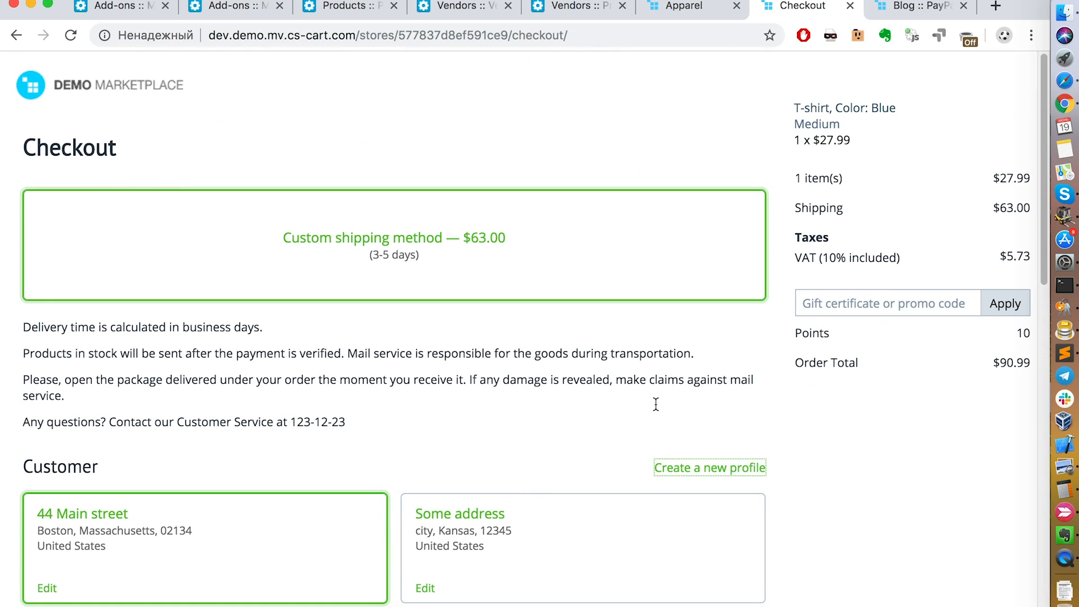
Step: Look over the checkout page, view the Multiple Profiles slide in the presentation, and return to the browser
scroll(589, 460, "down", 8)
scroll(589, 458, "up", 8)
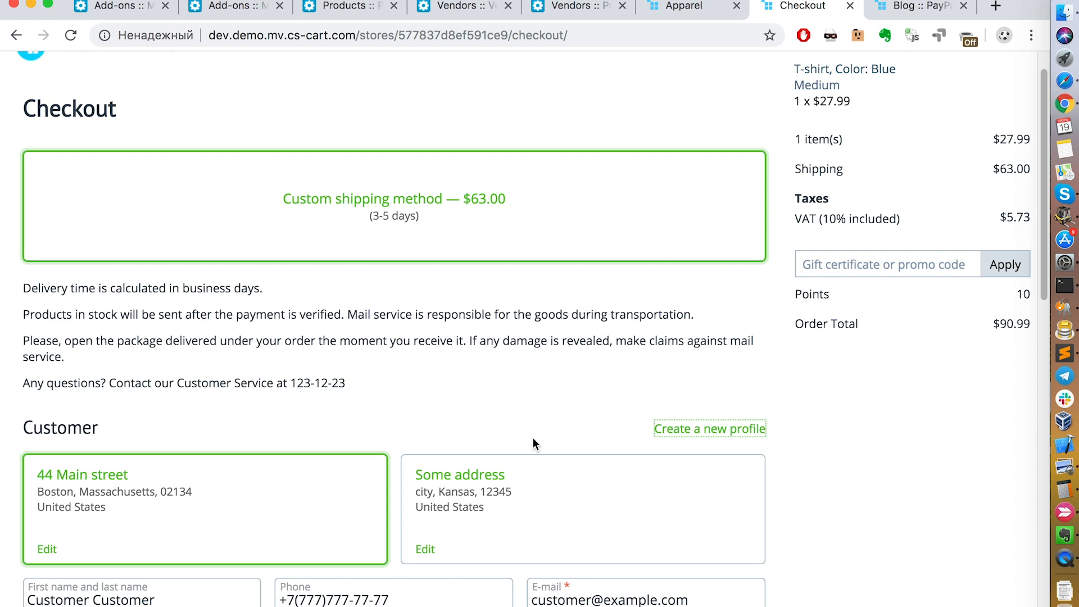
key("ctrl+Left")
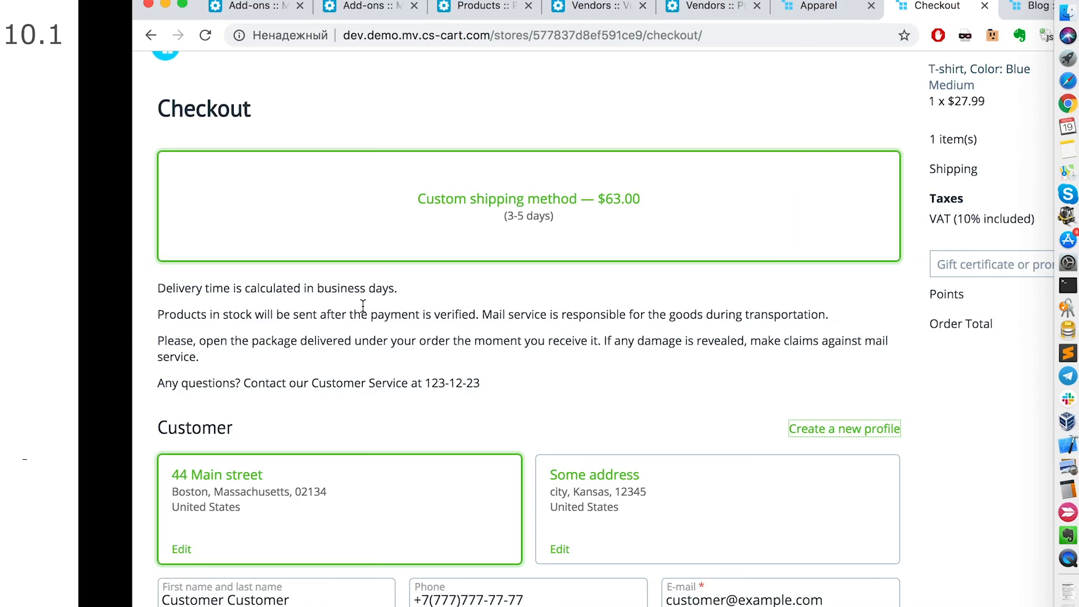
key("Right")
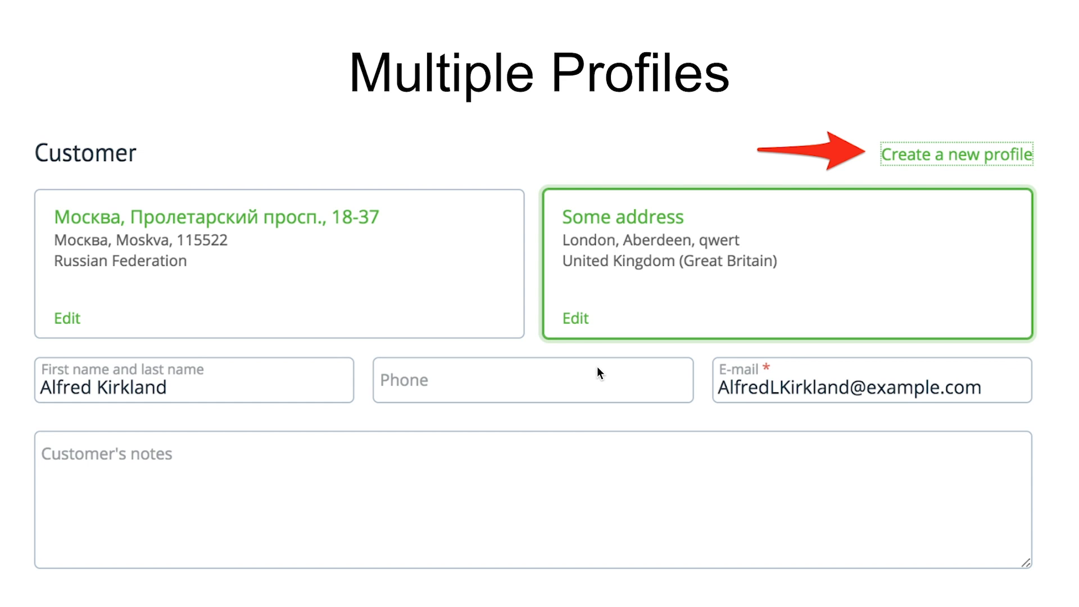
key("ctrl+Right")
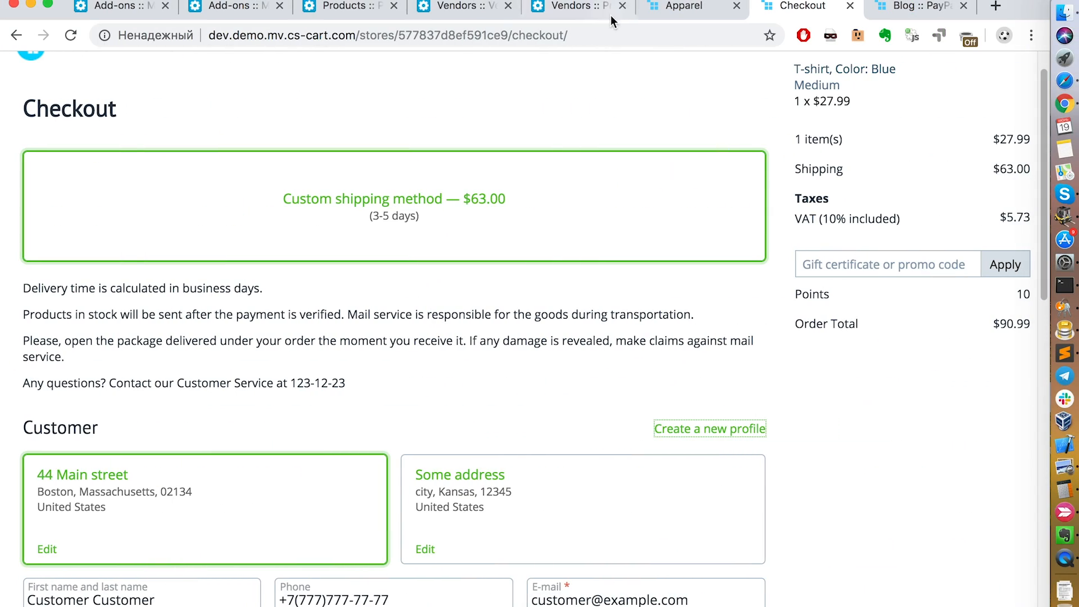
Step: Open the General settings in the admin panel and find the multiple profiles setting by searching the page for "multi"
left_click(582, 8)
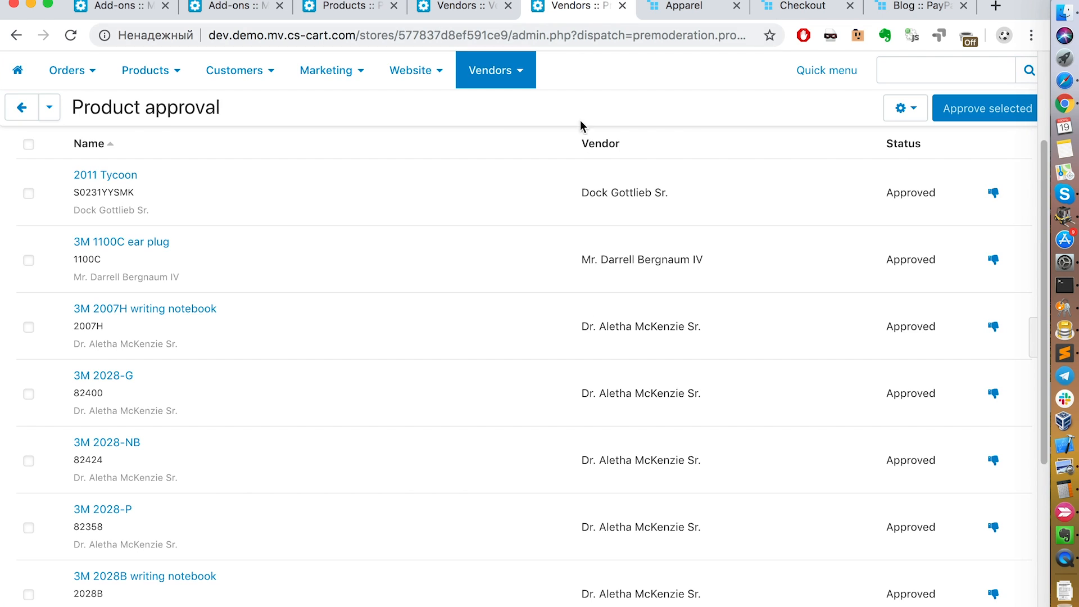
scroll(616, 160, "up", 3)
mouse_move(728, 79)
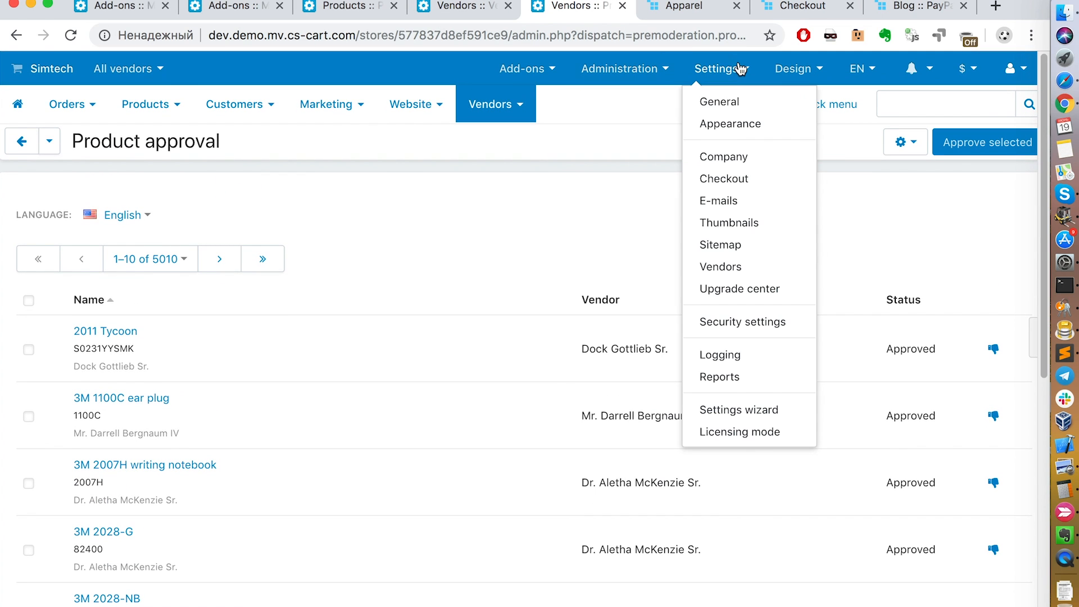
left_click(728, 104)
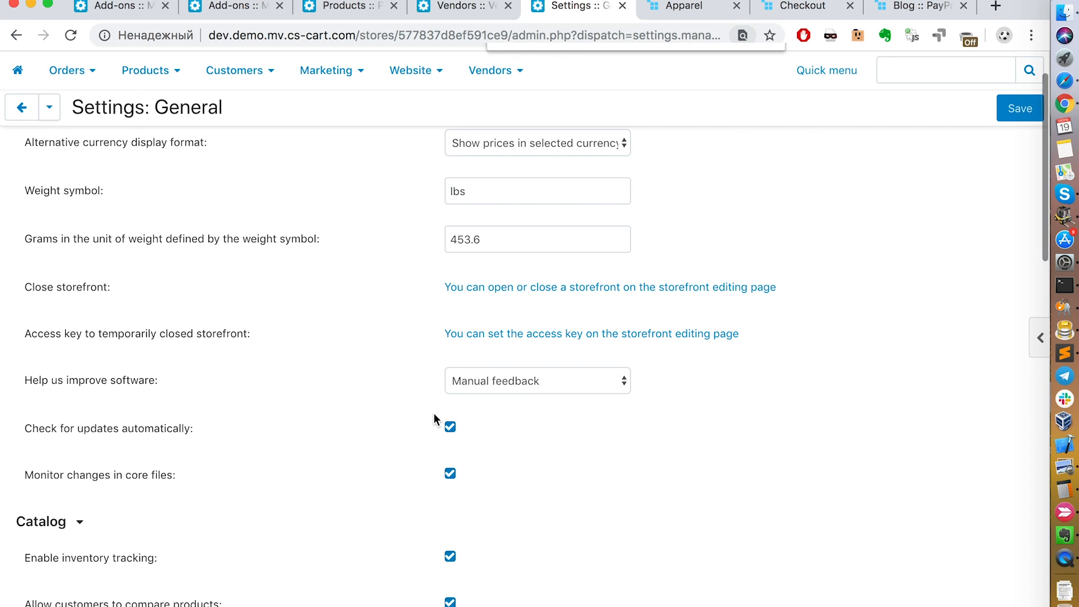
key("super+f")
type("multi")
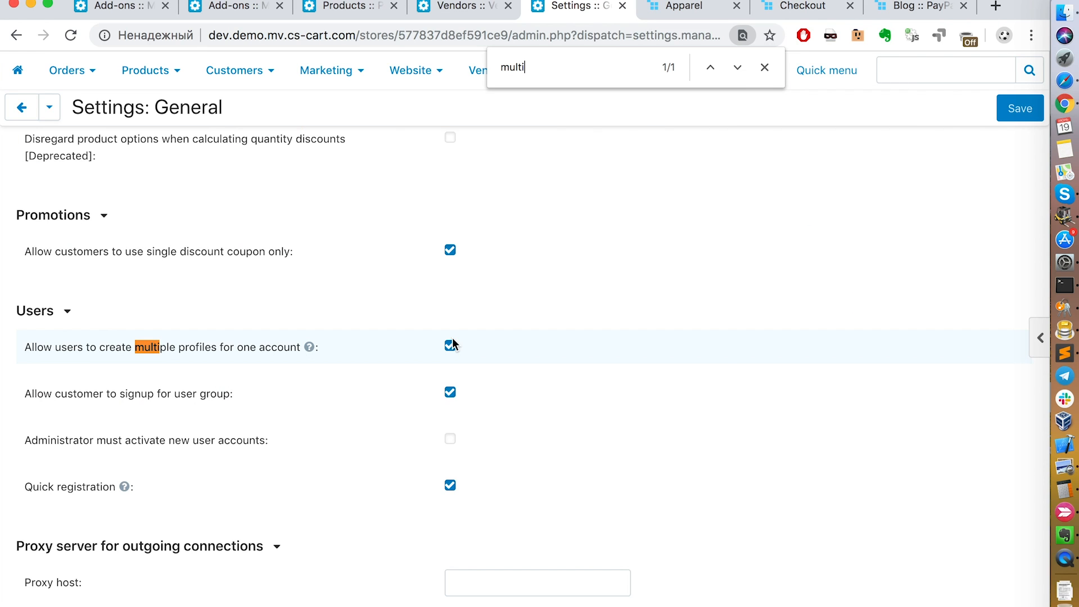
Step: On the checkout page, switch the customer profile to the second address and back to the first one
left_click(805, 10)
scroll(576, 360, "down", 5)
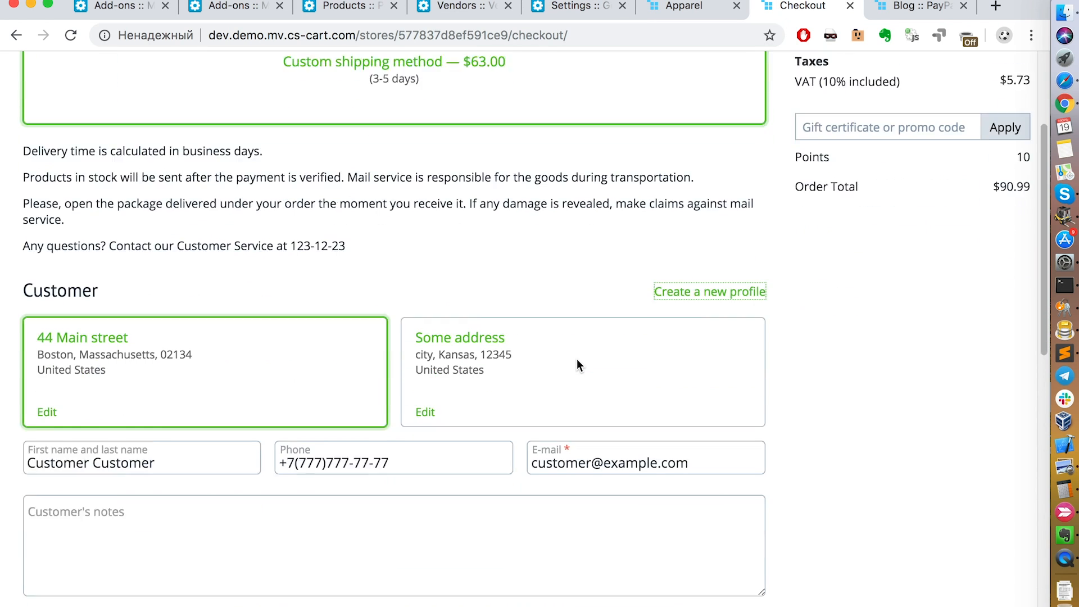
left_click_drag(21, 225, 802, 364)
left_click(803, 361)
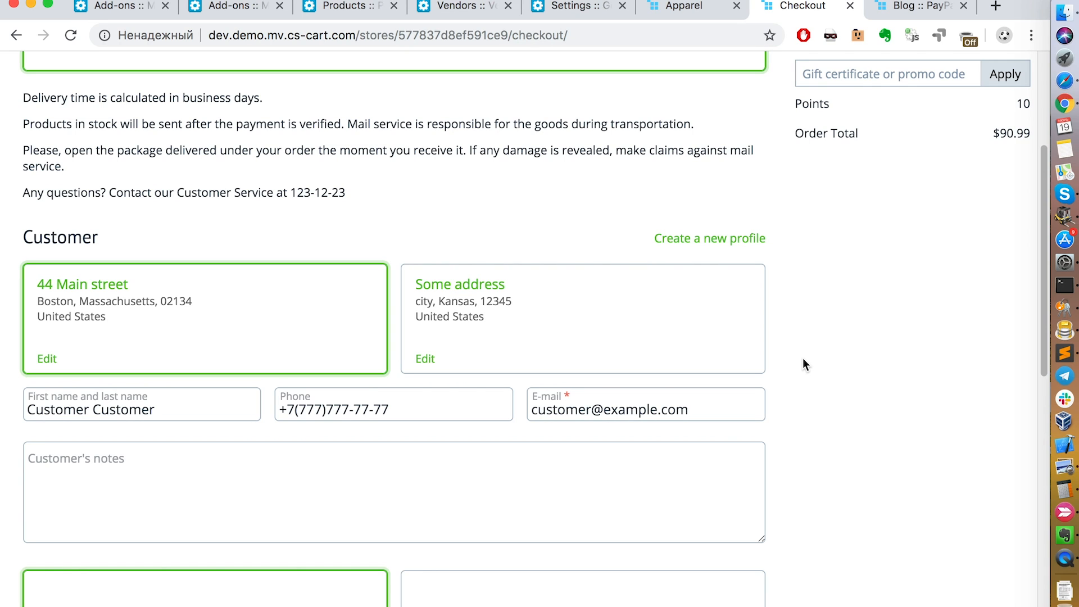
left_click(671, 346)
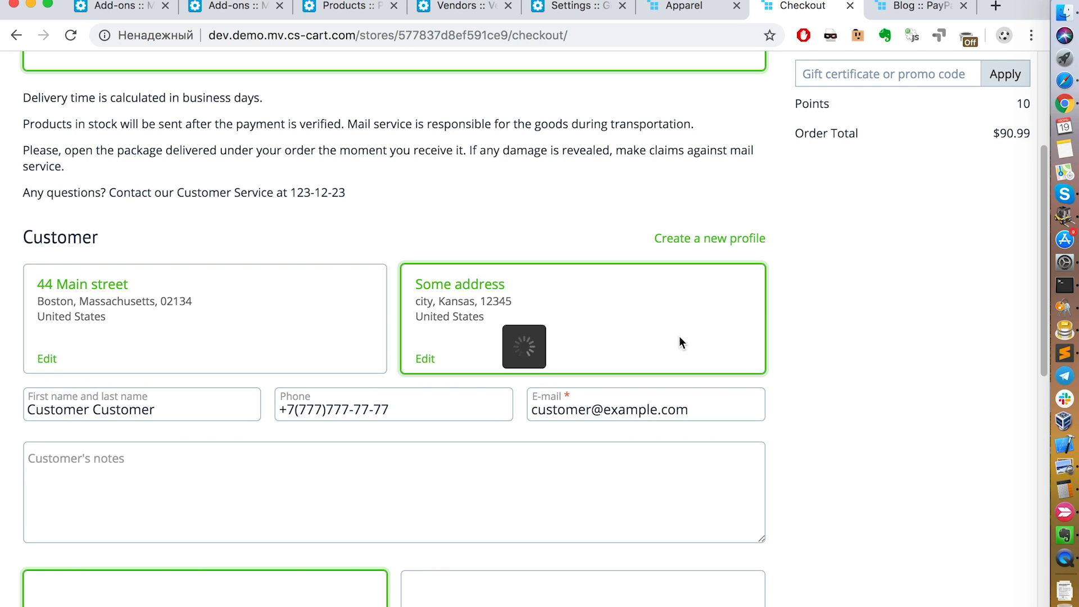
left_click(128, 335)
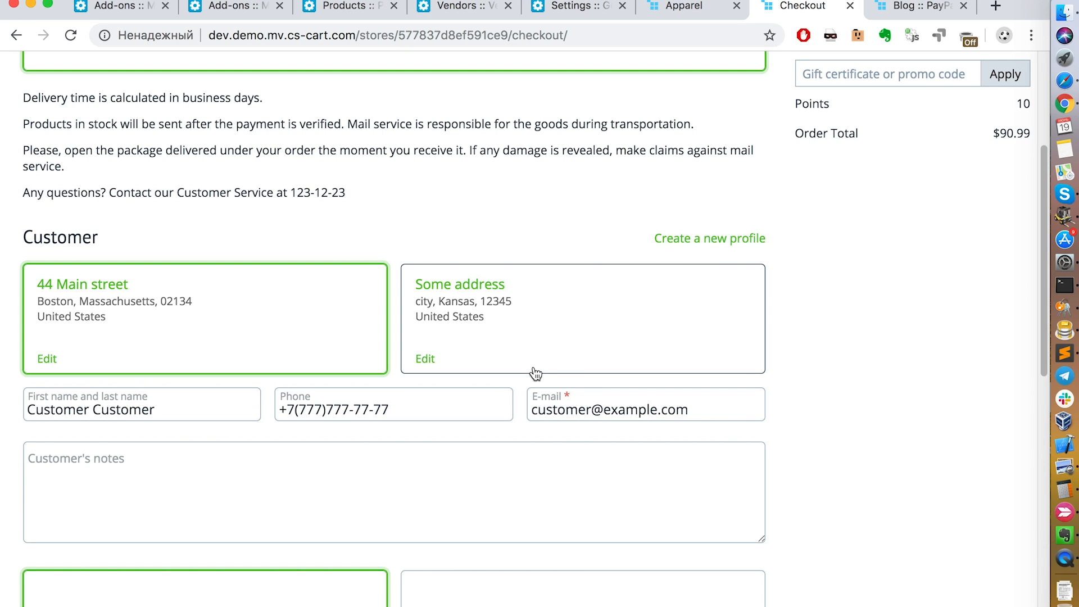
Step: Disable multiple profiles for one account in the General settings, save, and inspect the customer section on the reloaded checkout page
left_click(568, 13)
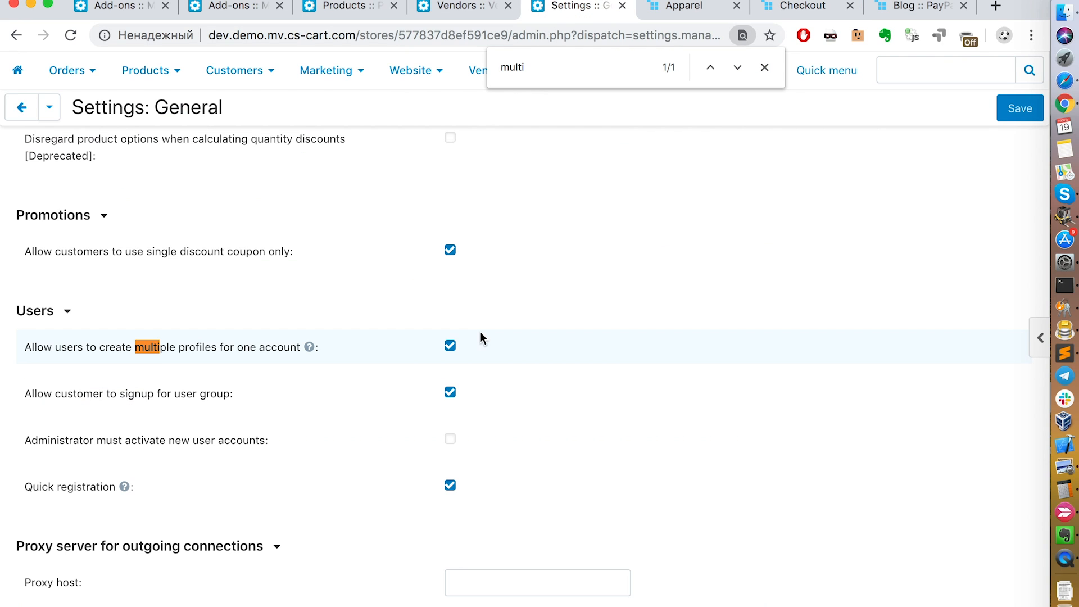
left_click(449, 345)
left_click(1003, 120)
left_click(797, 8)
key("super+r")
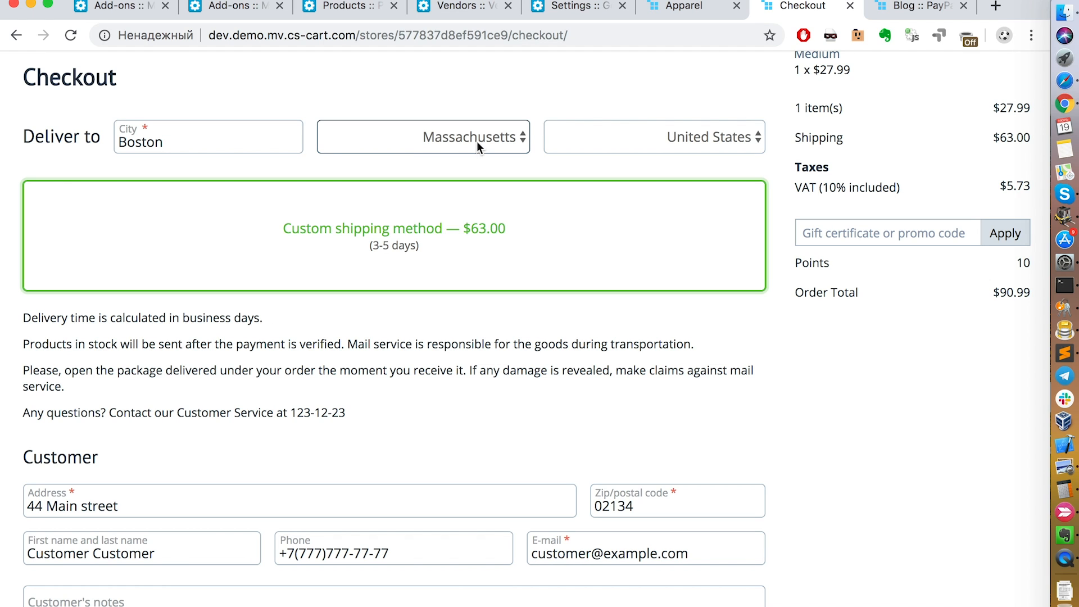
scroll(647, 331, "down", 3)
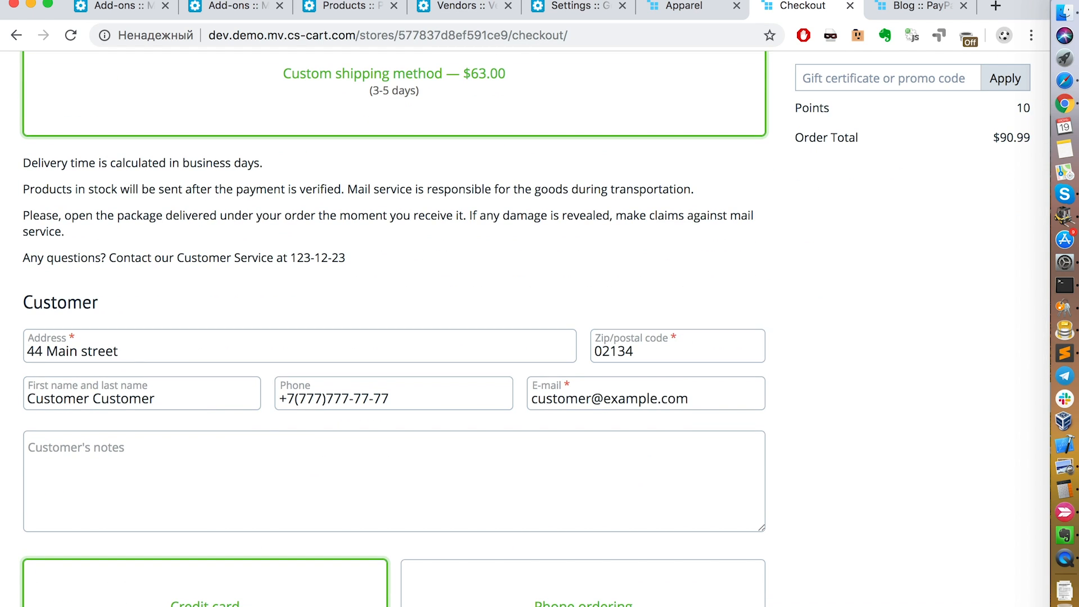
Step: Allow users to create multiple profiles for one account again, save the General settings, and reload the checkout page
left_click(570, 8)
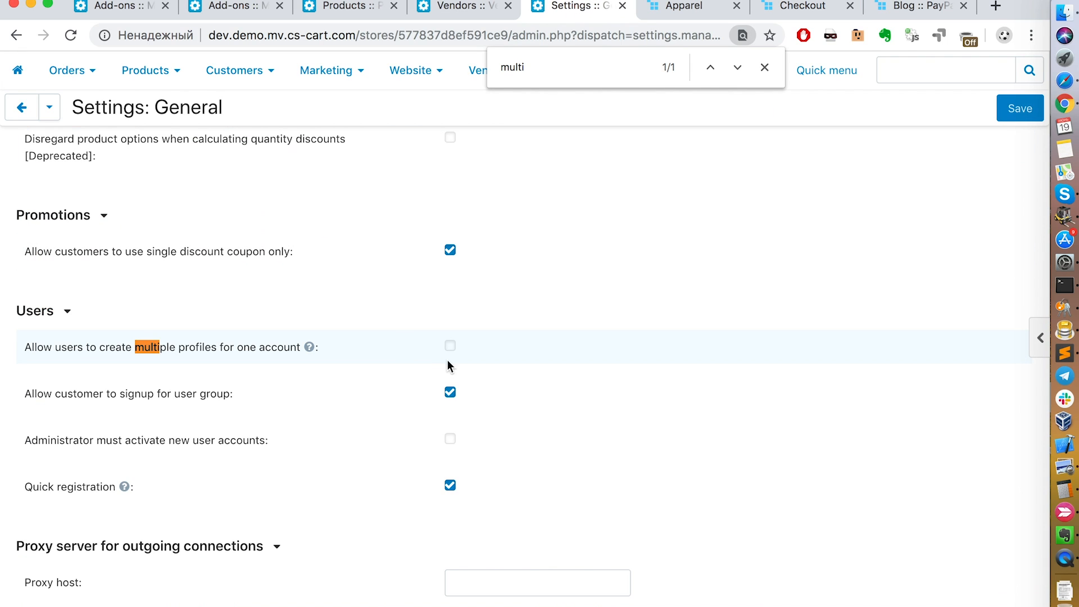
left_click(450, 345)
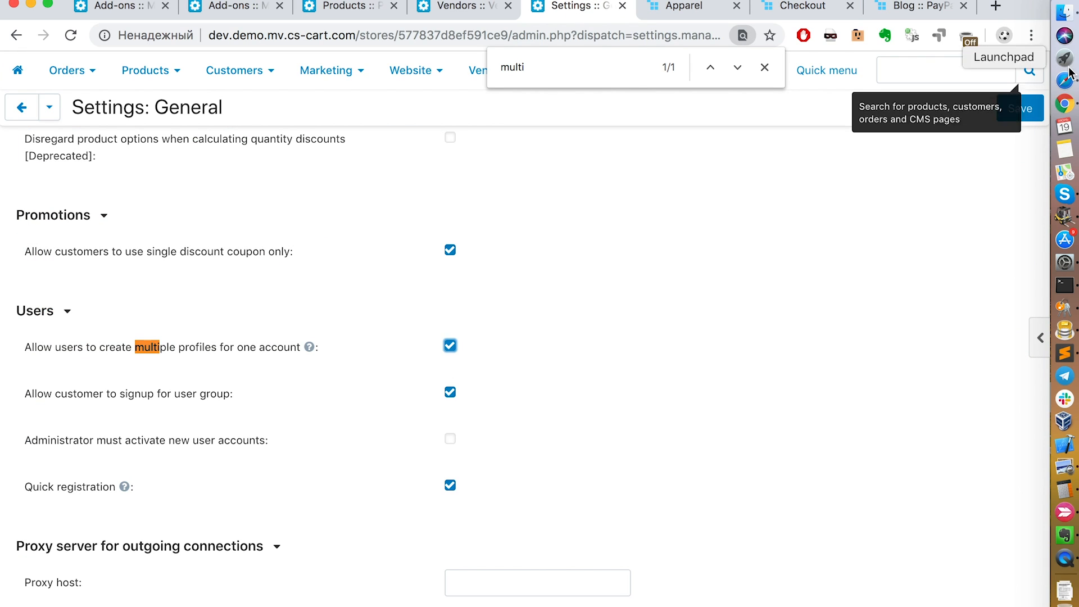
left_click(1024, 111)
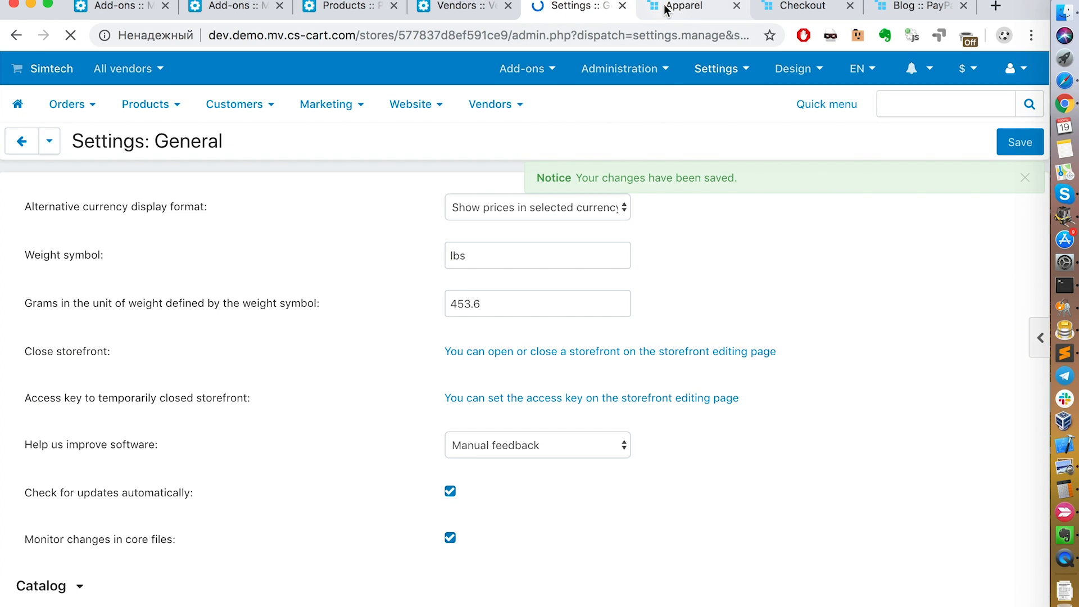
left_click(798, 9)
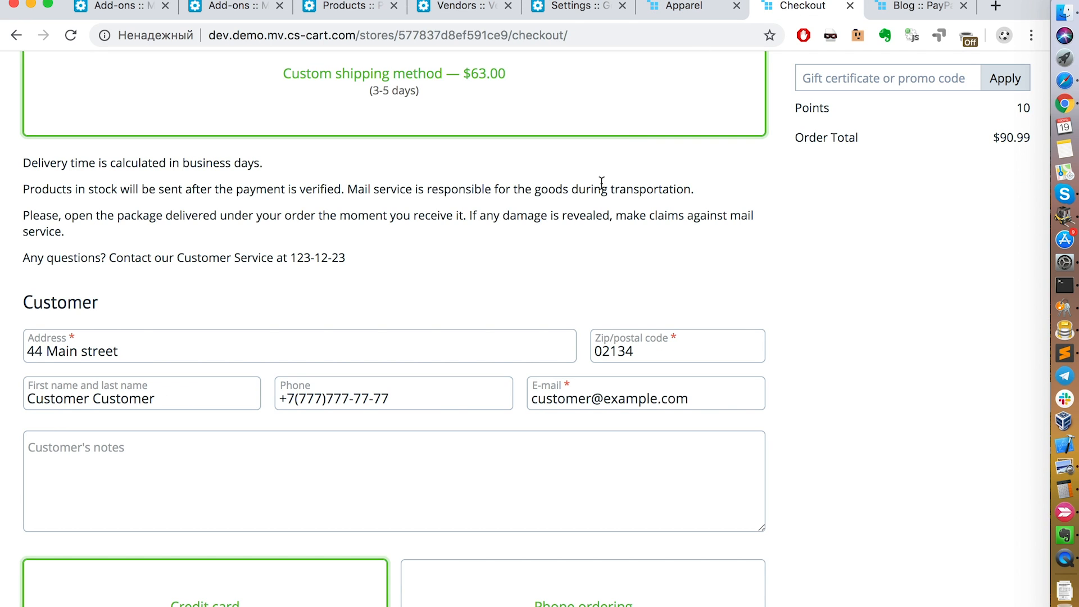
key("super+r")
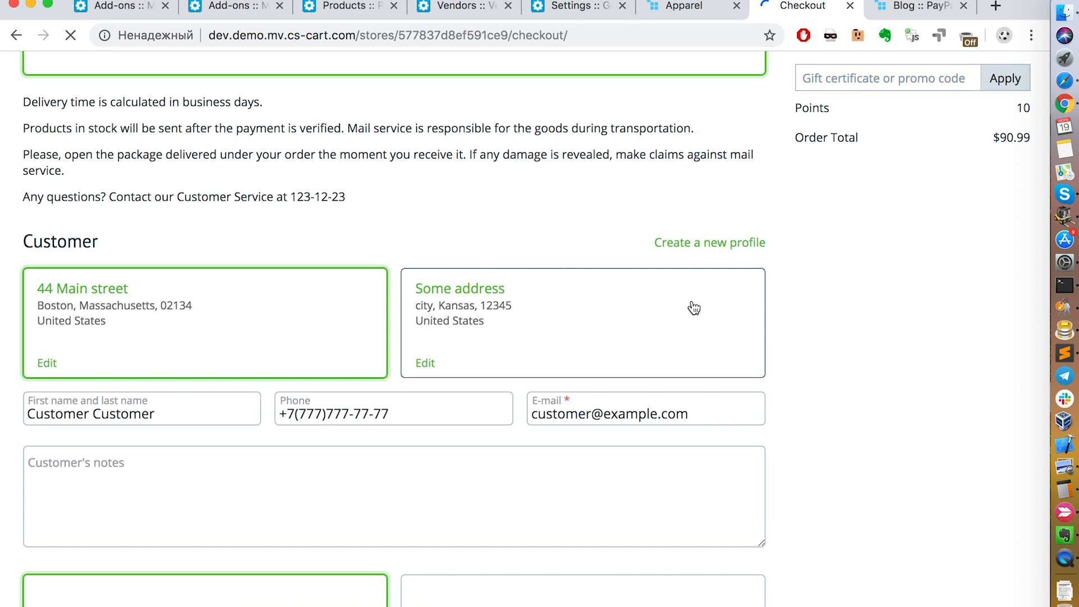
Step: Preview the form for creating a new customer profile at checkout and close it without creating anything
left_click(726, 245)
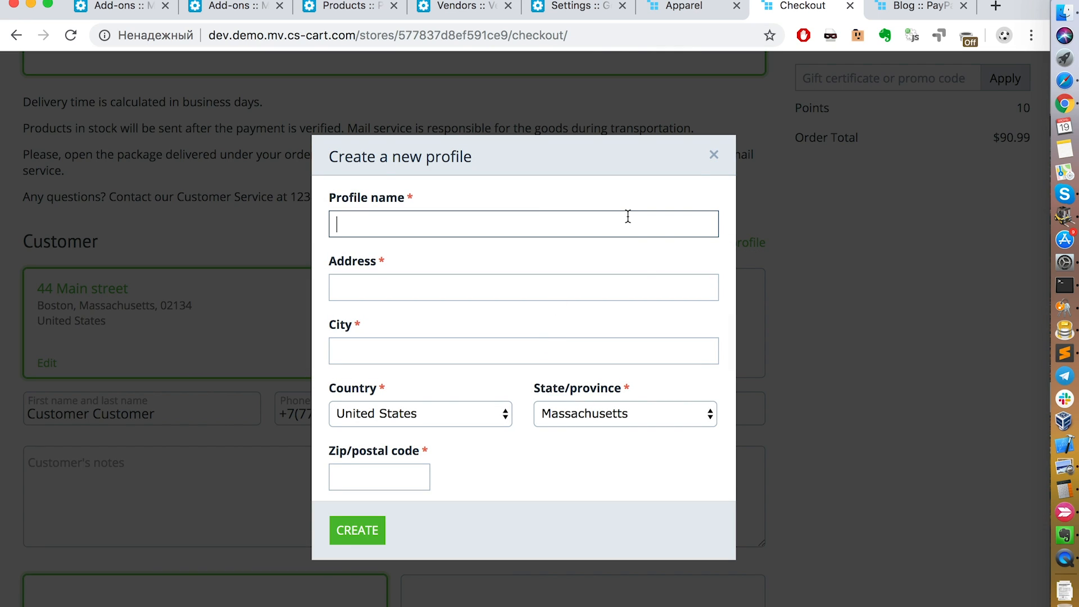
left_click(714, 156)
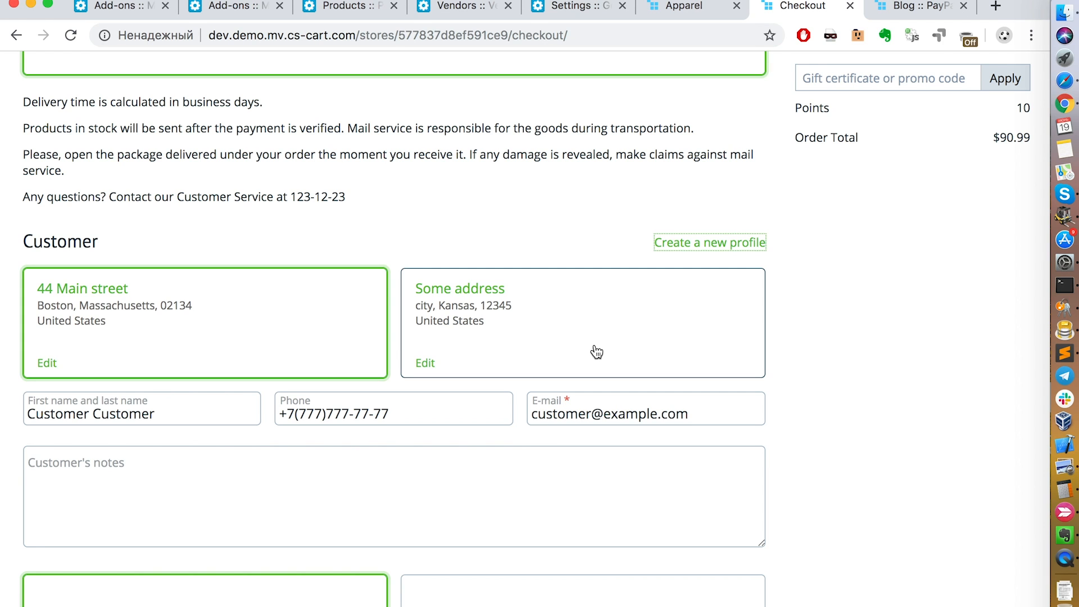
scroll(597, 352, "up", 5)
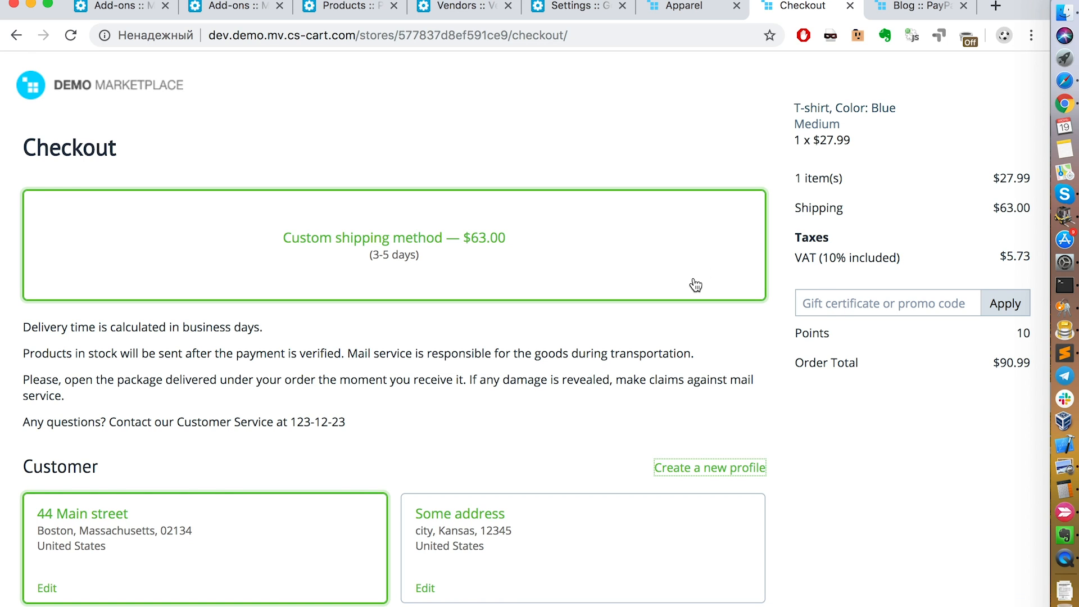
Step: Open the storefront from the admin panel and check the account menu of the signed-in administrator
left_click(571, 14)
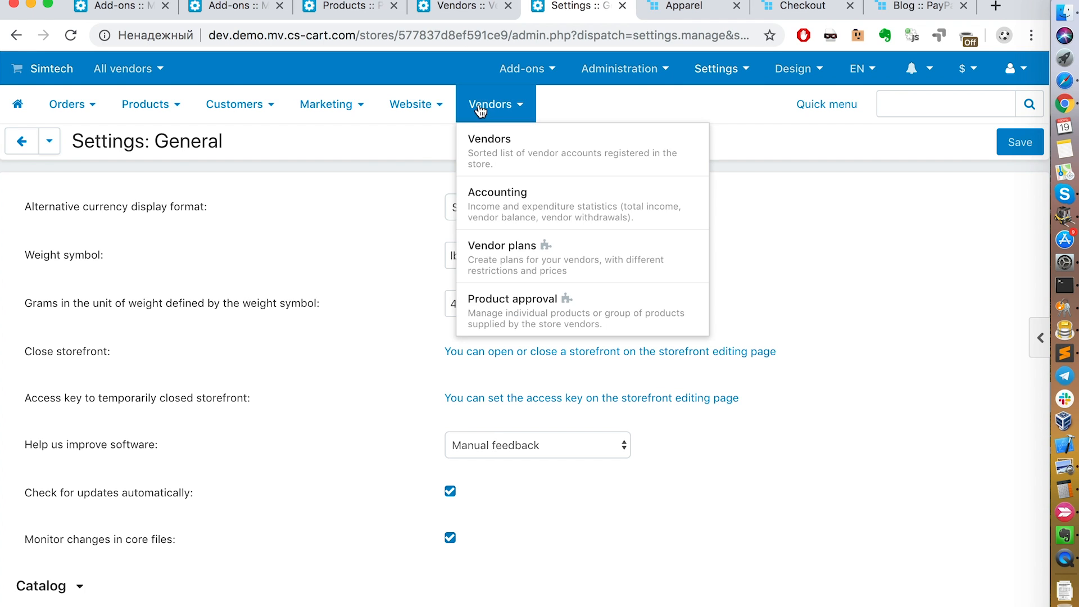
mouse_move(50, 91)
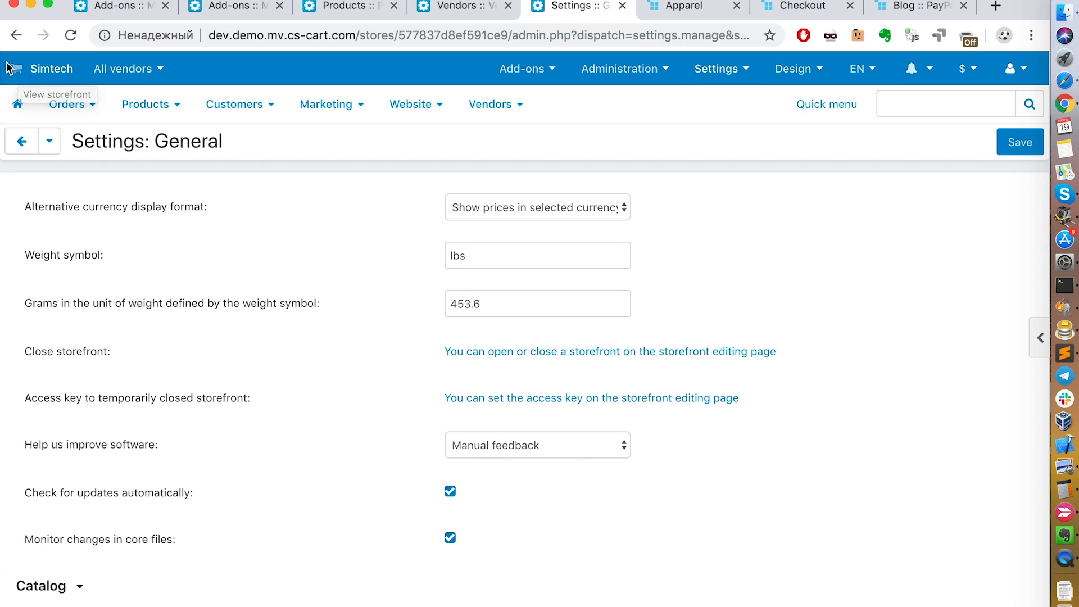
left_click(18, 71)
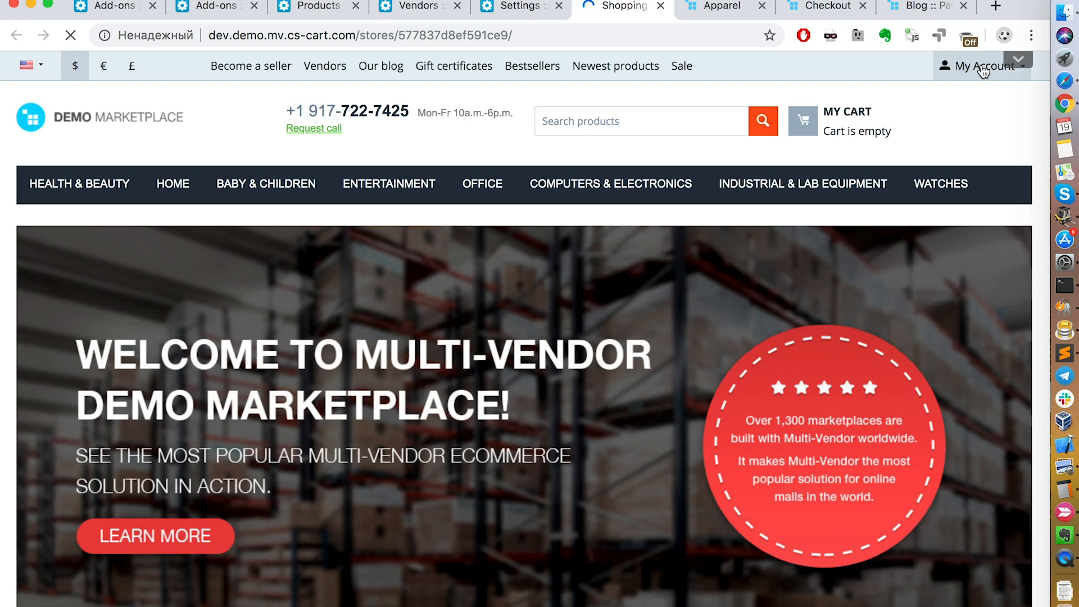
left_click(983, 69)
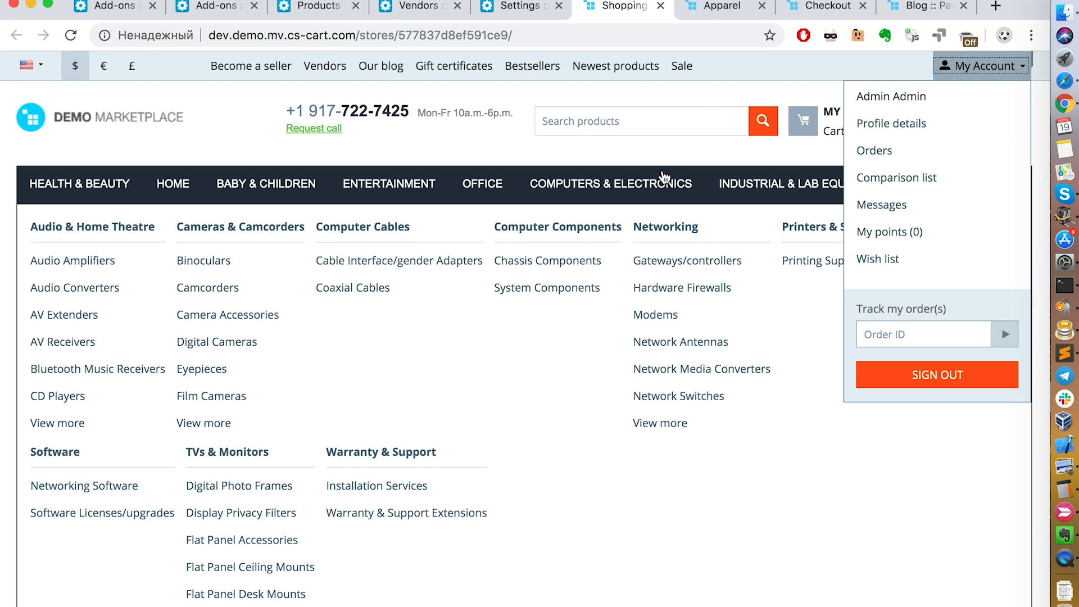
left_click(679, 163)
Step: Open the Apple Watch Nike+ product from the Bestsellers, add it to the cart, and proceed to checkout
scroll(774, 185, "down", 10)
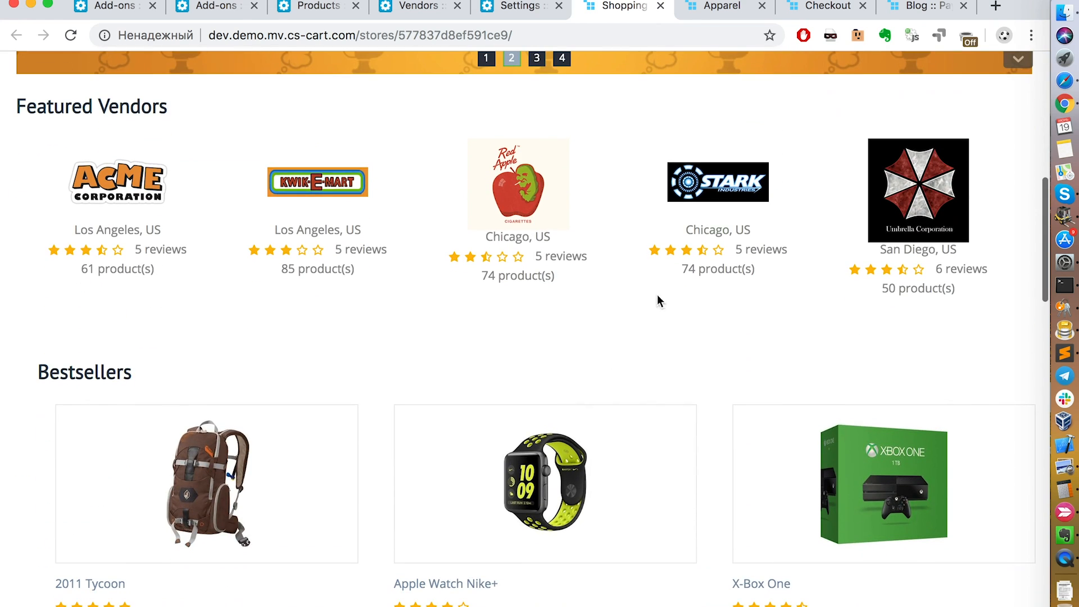
left_click(517, 499)
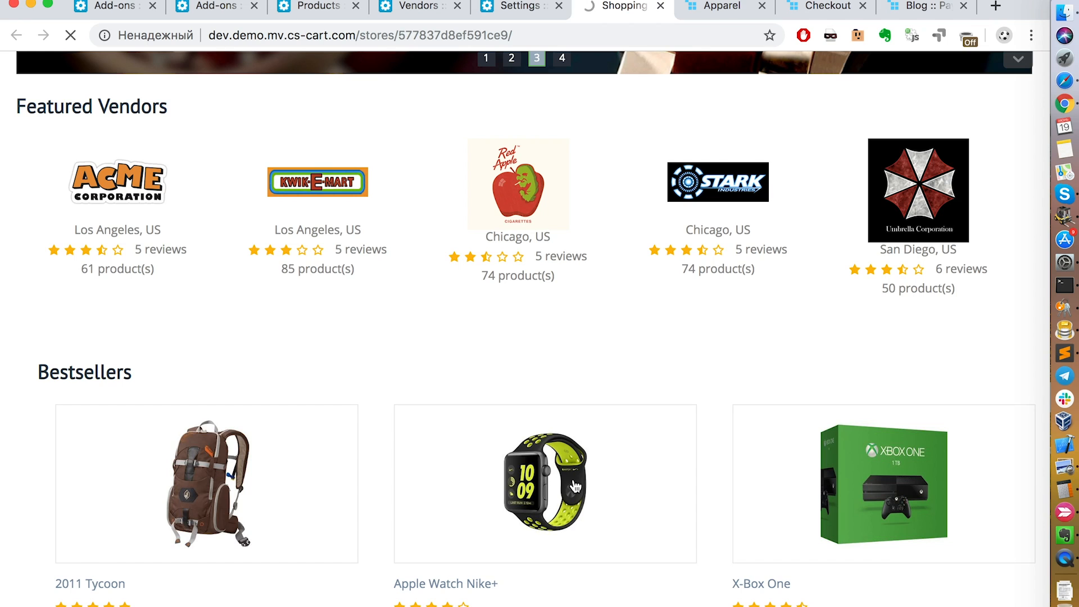
scroll(574, 479, "down", 5)
scroll(574, 479, "up", 2)
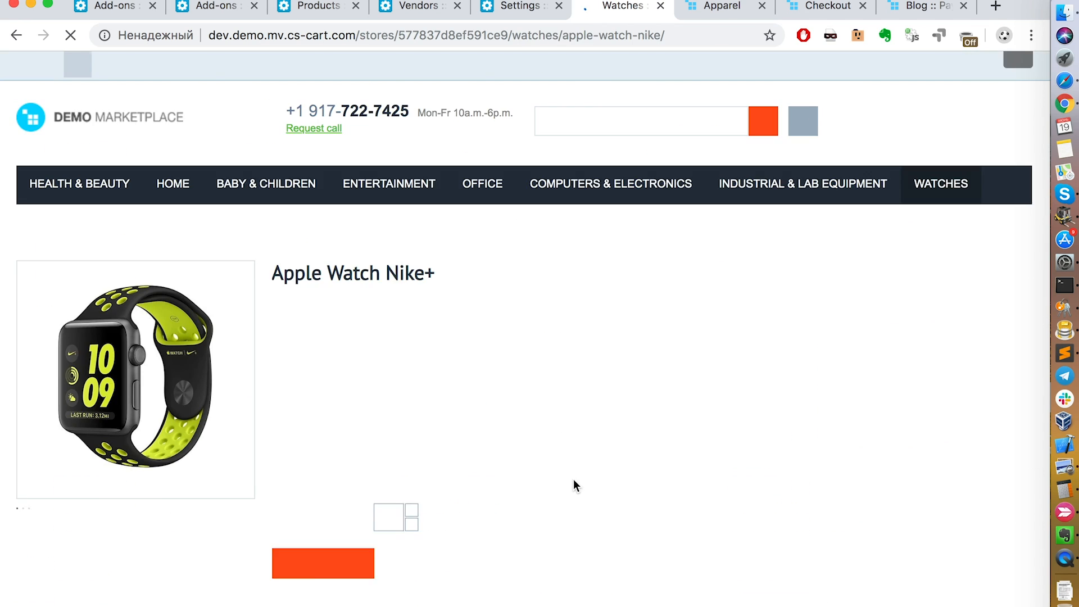
scroll(573, 479, "down", 5)
left_click(350, 402)
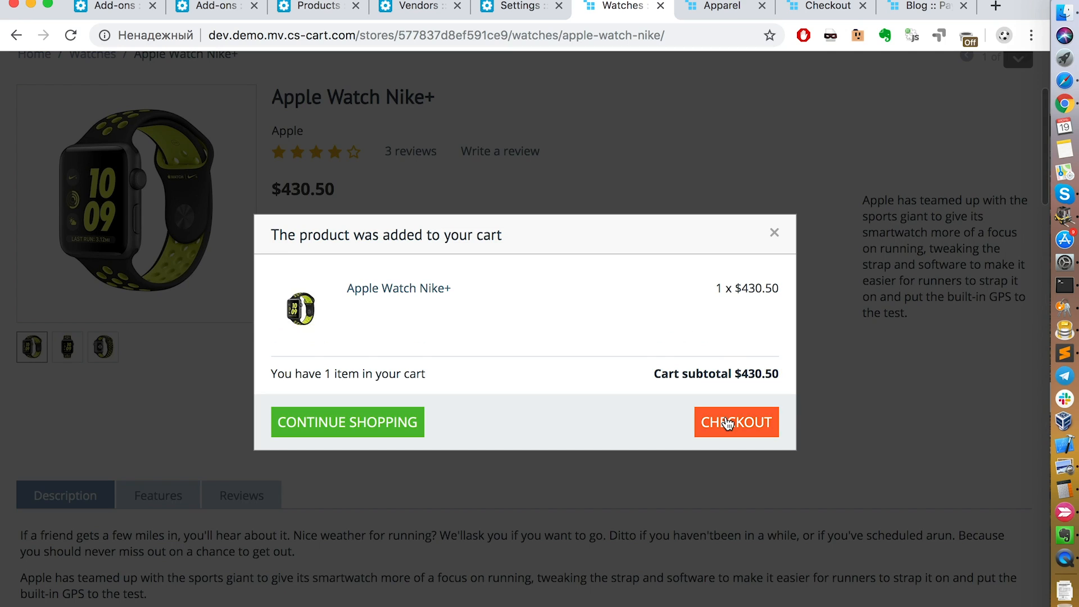
left_click(729, 423)
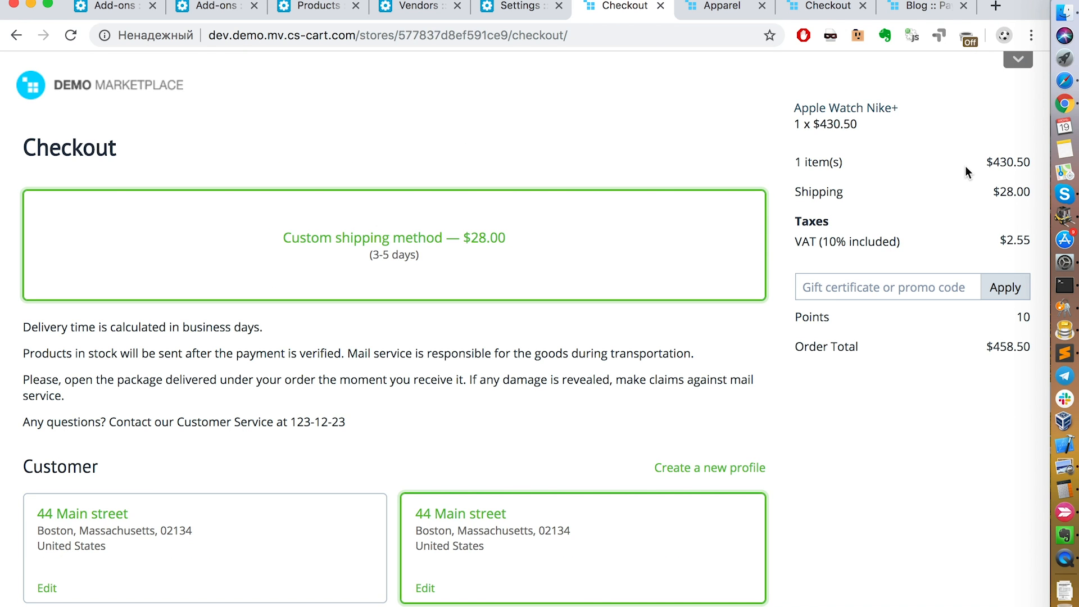
Step: Turn on structure editing for the checkout page and look over its editable blocks
left_click(1024, 64)
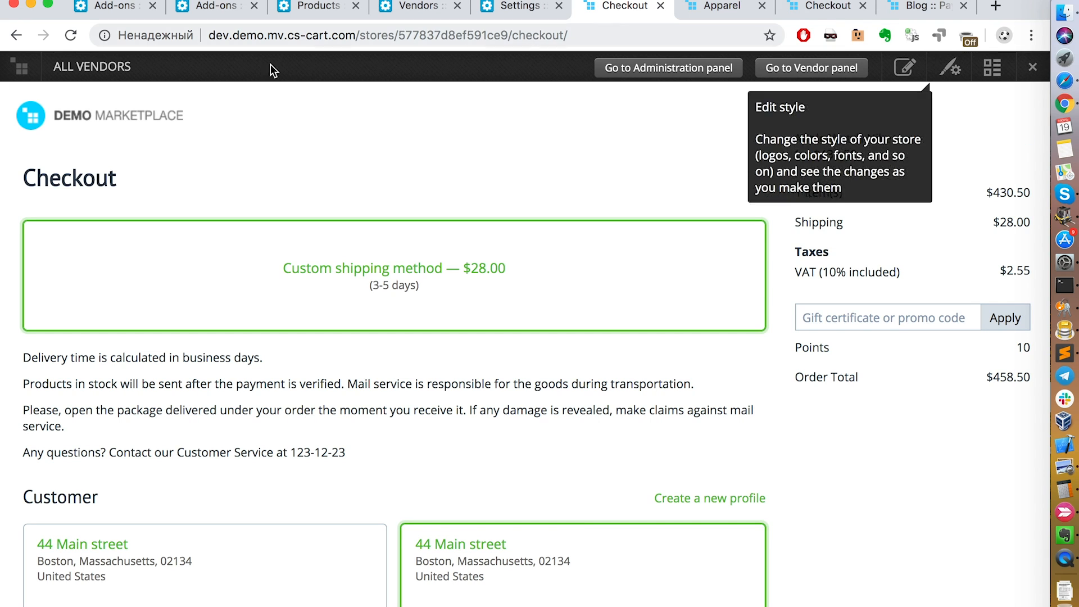
left_click(989, 78)
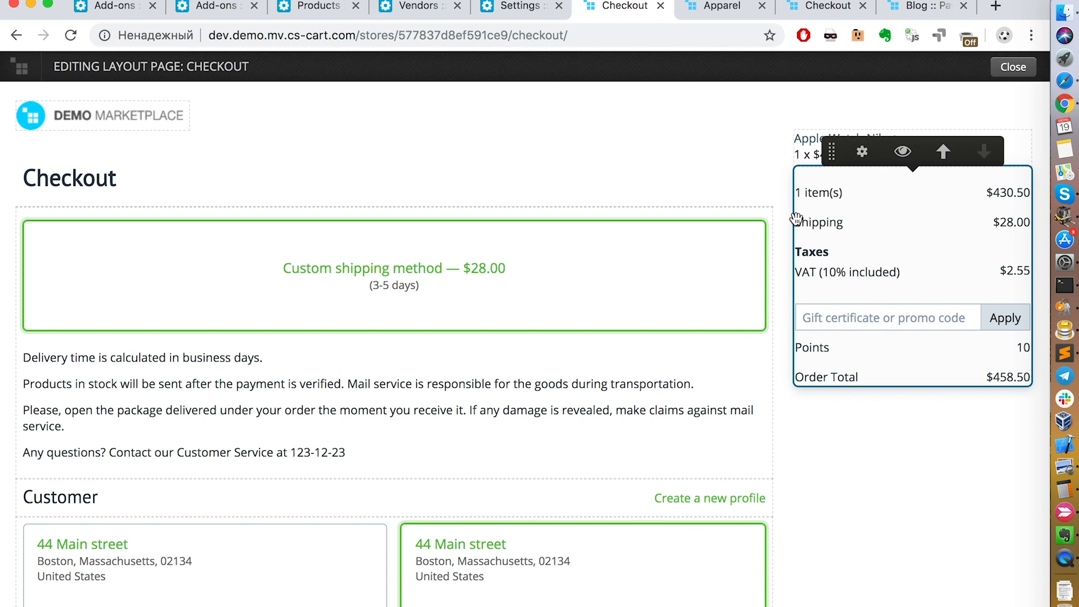
scroll(516, 316, "down", 7)
scroll(518, 309, "up", 5)
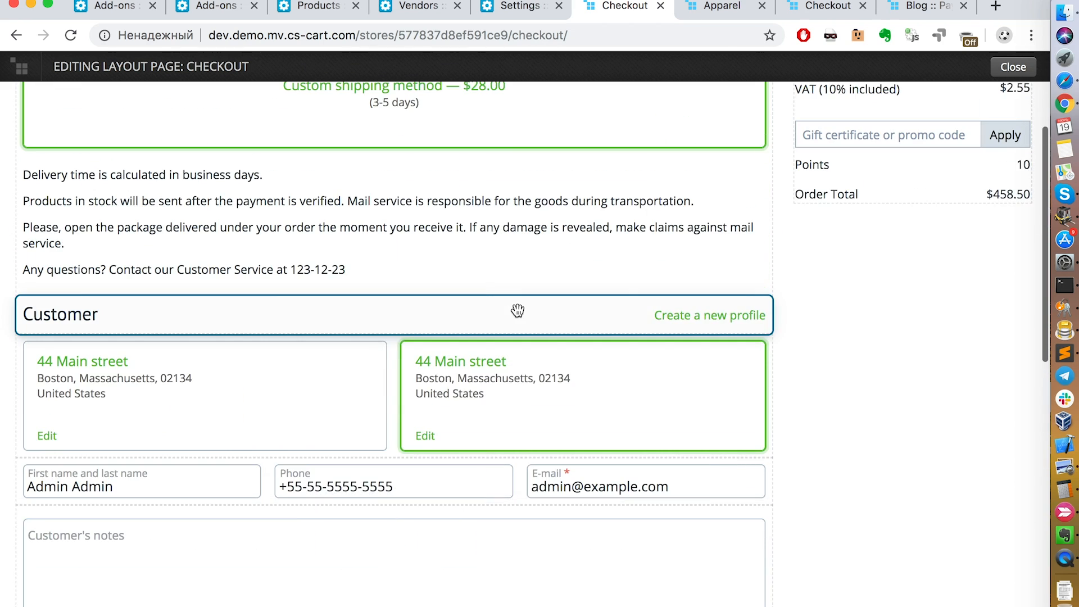
Step: Move the shipping methods block one position down on the checkout page and return it to its original place
scroll(478, 312, "up", 4)
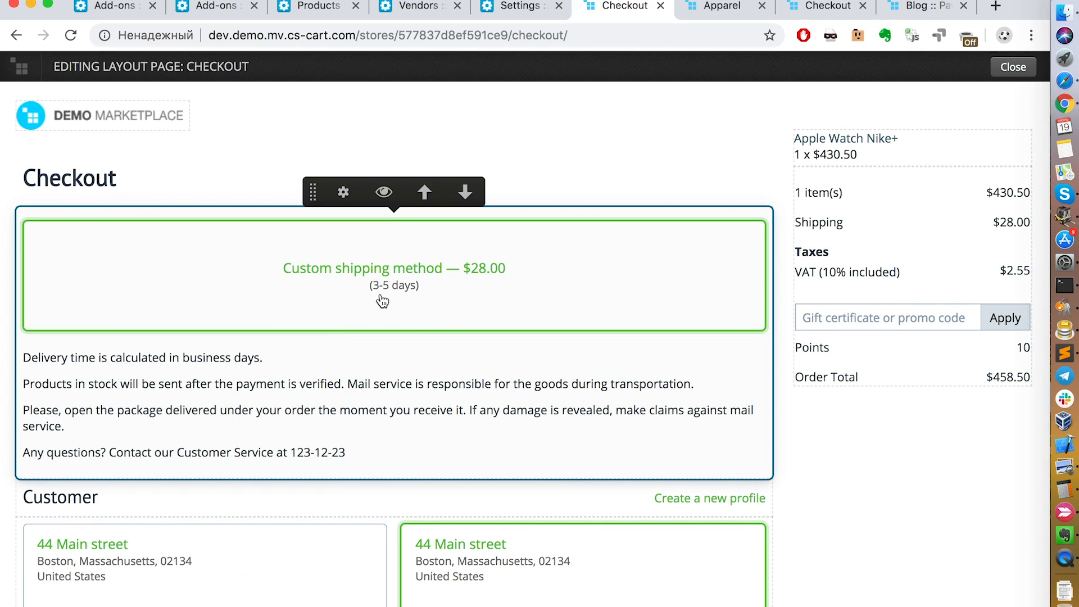
left_click(467, 193)
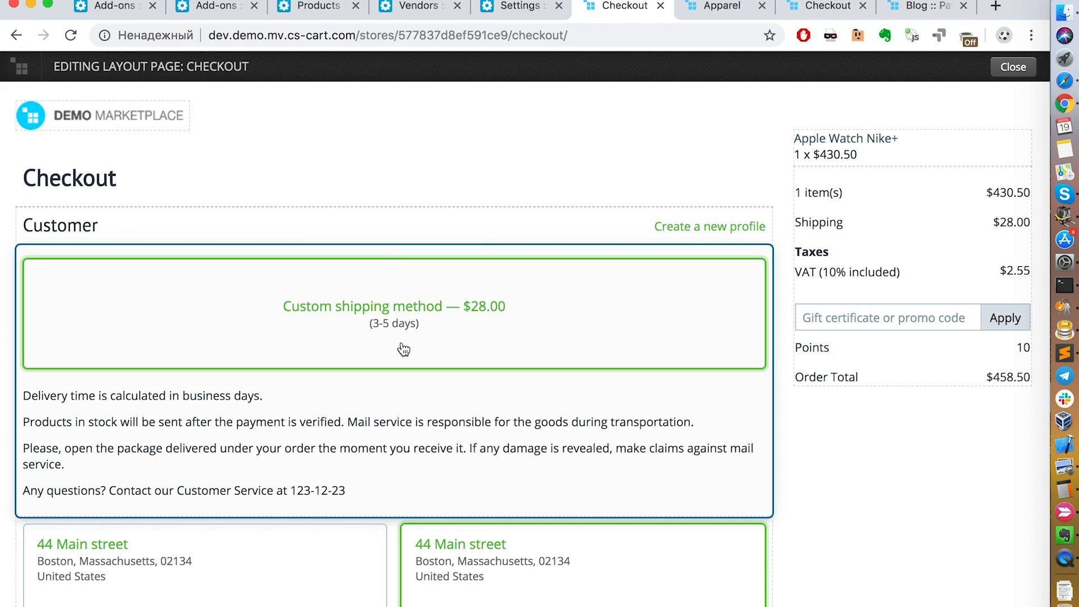
left_click(427, 232)
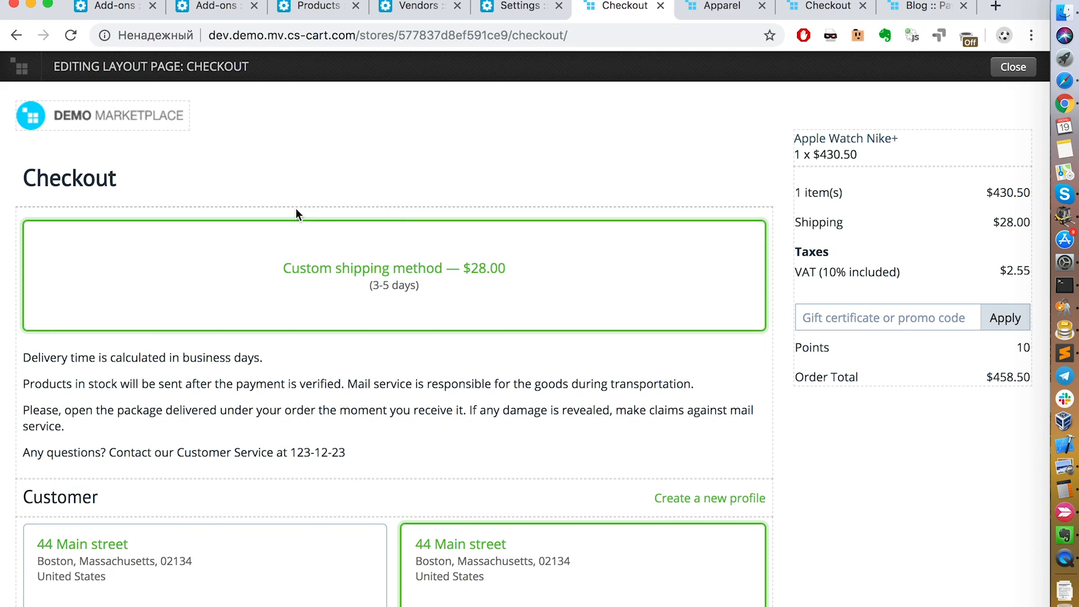
scroll(504, 353, "down", 5)
scroll(504, 353, "up", 5)
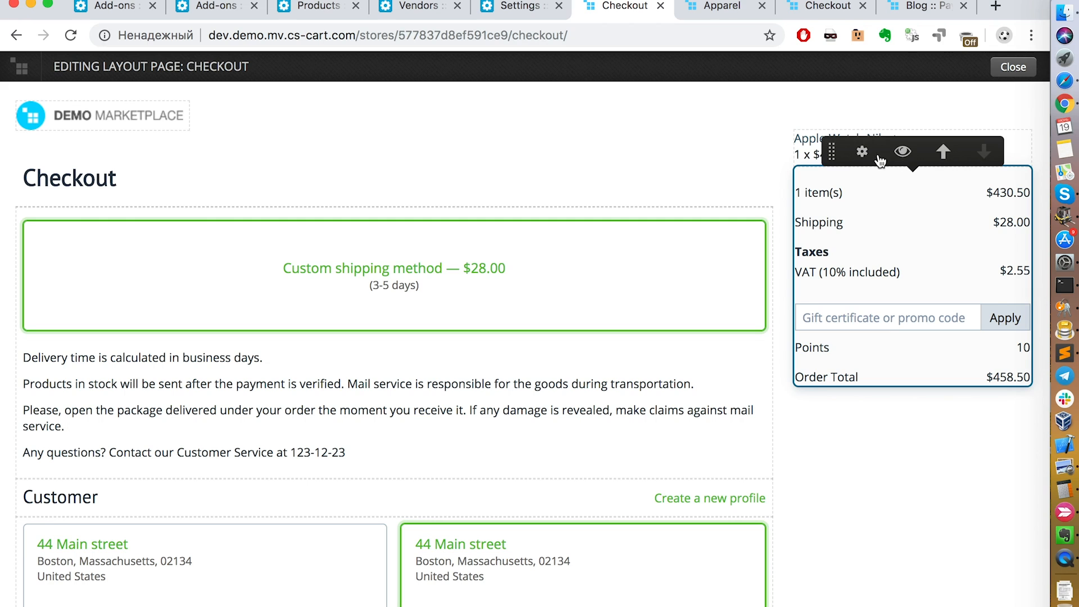
Step: Disable the order totals, cart product and newsletter sign-up blocks in the checkout layout
left_click(901, 153)
left_click(899, 119)
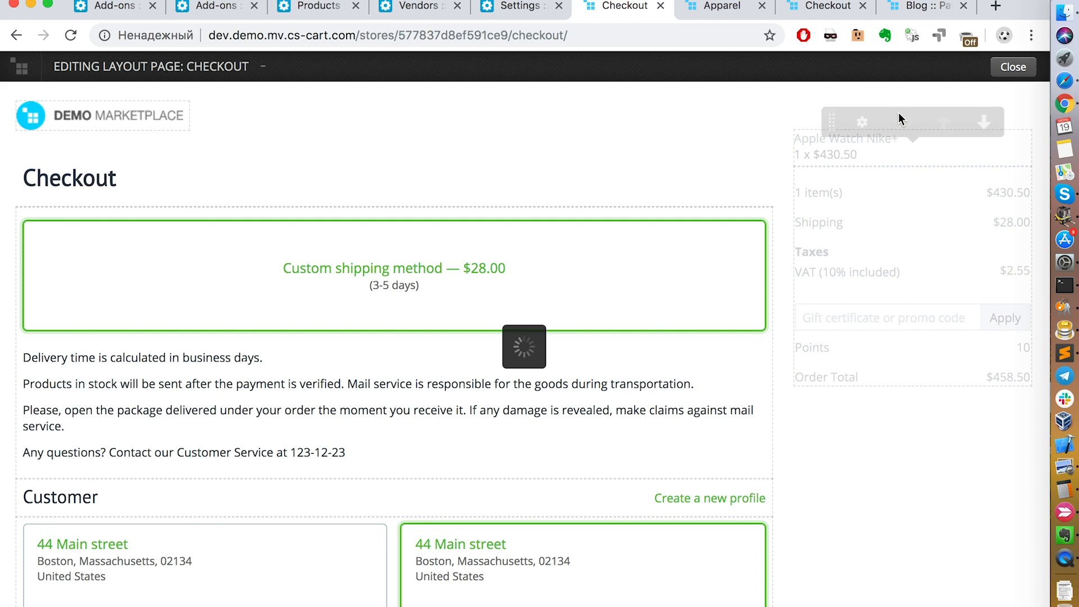
scroll(639, 448, "down", 20)
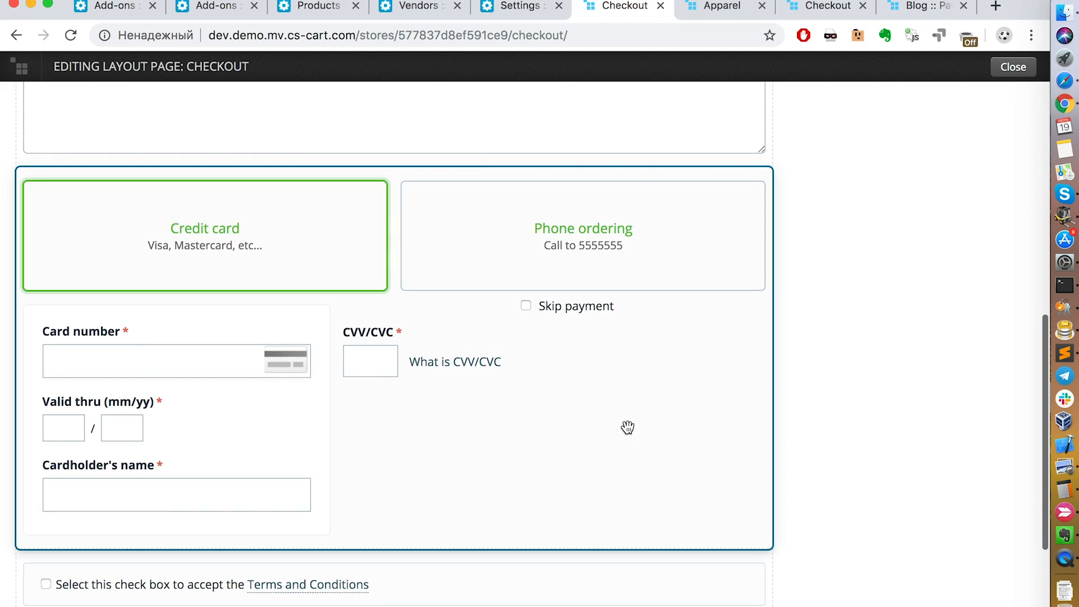
scroll(628, 427, "down", 7)
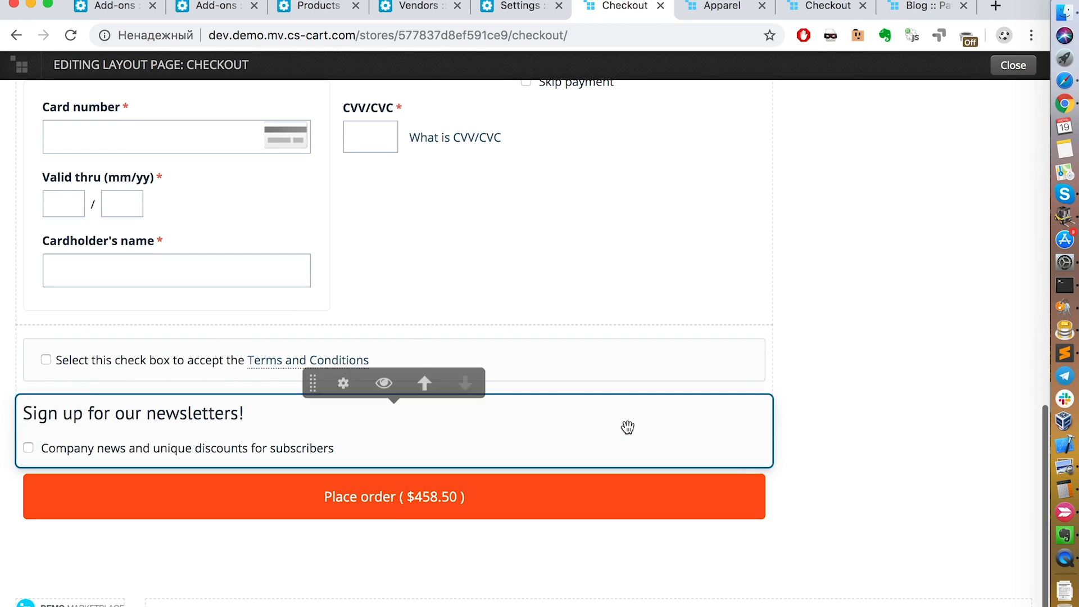
mouse_move(260, 426)
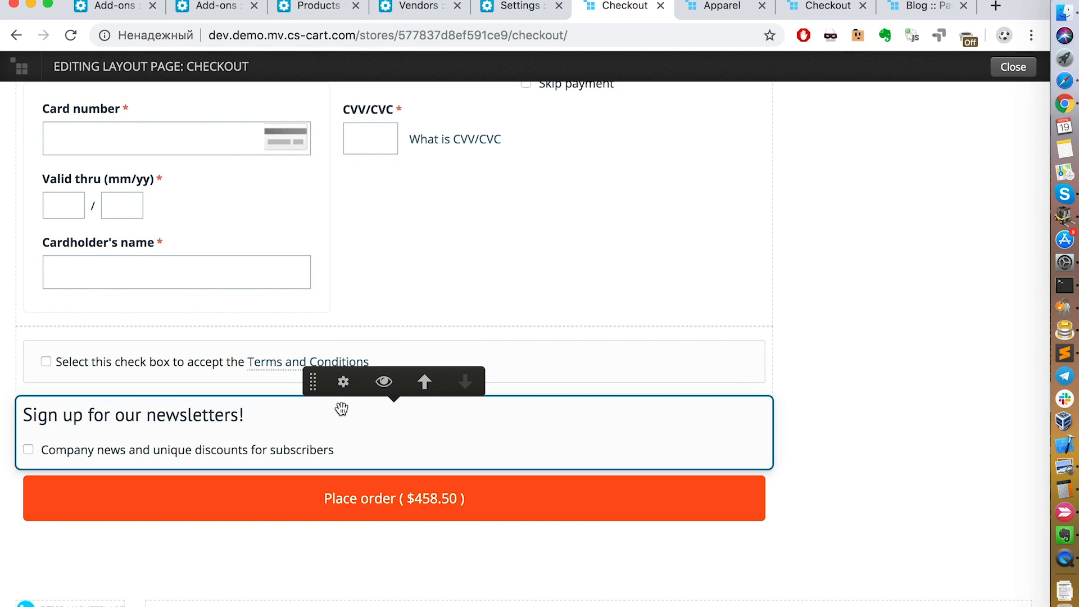
scroll(385, 384, "up", 2)
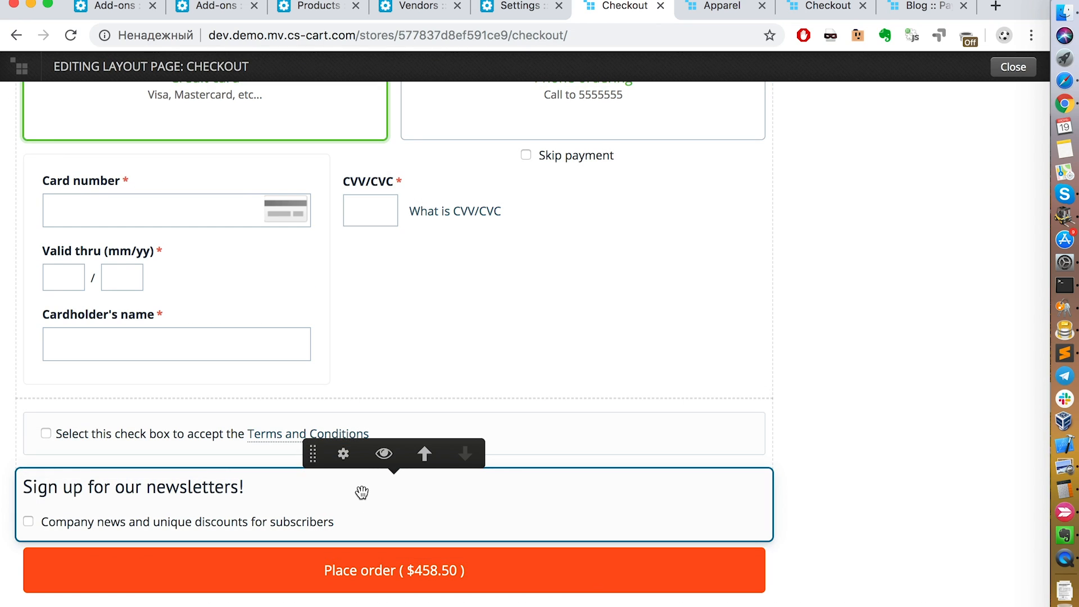
left_click(384, 453)
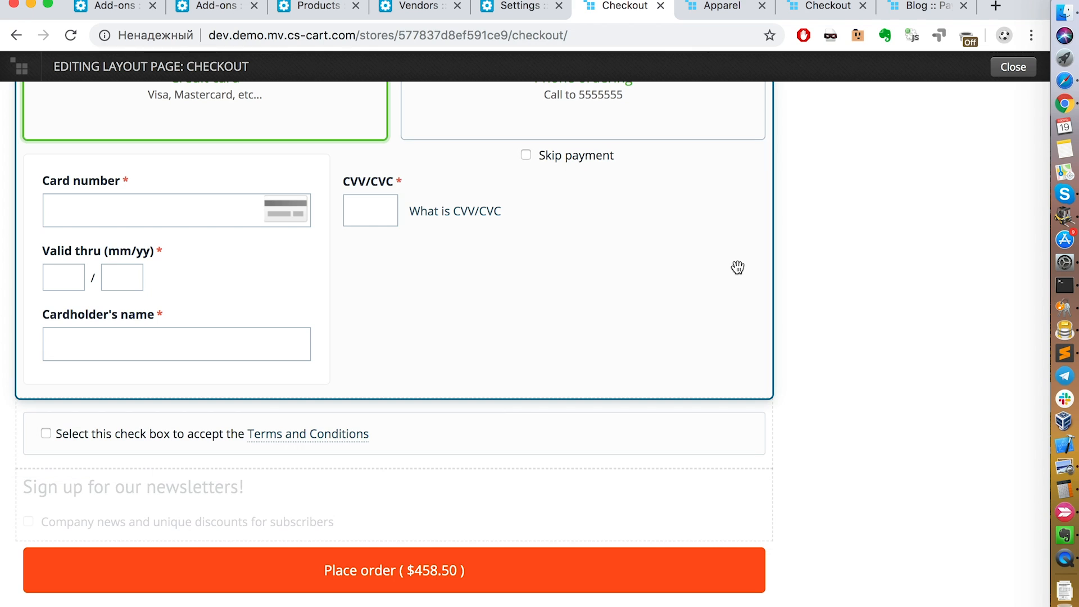
Step: Open the settings of the Shipping methods block and toggle its display on phones off and on again
scroll(738, 268, "up", 15)
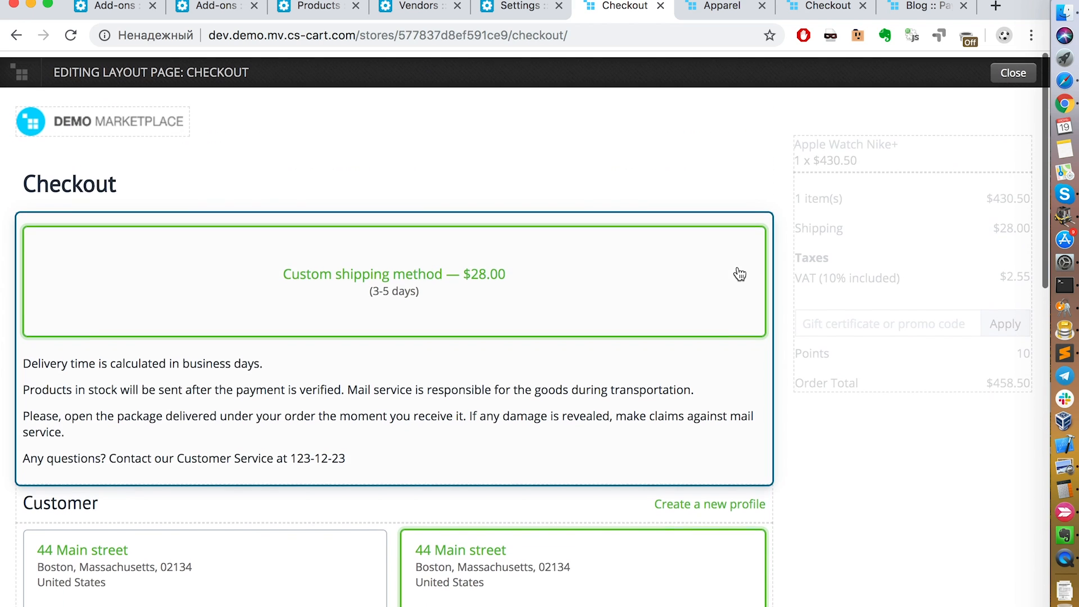
mouse_move(417, 306)
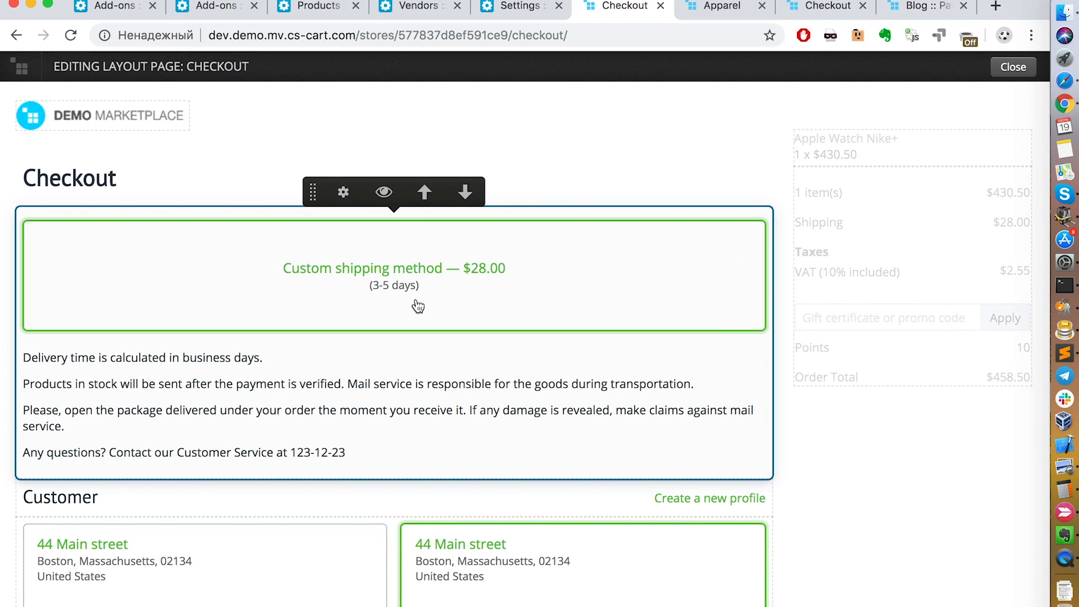
left_click(344, 194)
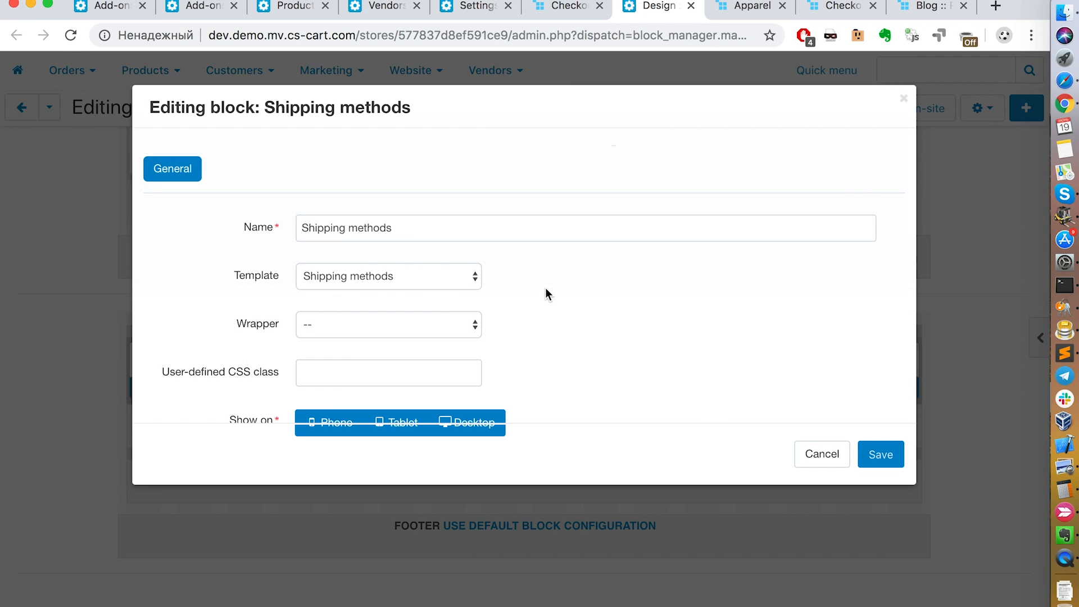
left_click(337, 425)
left_click(342, 428)
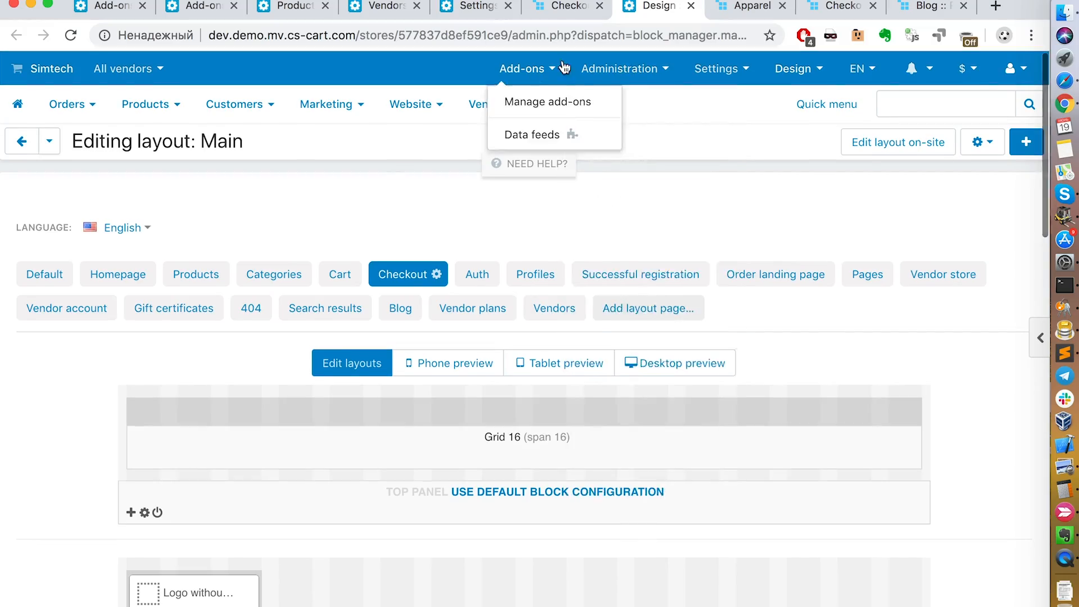
Step: Open the profile fields list and examine the contact information and the deprecated billing address section
mouse_move(620, 69)
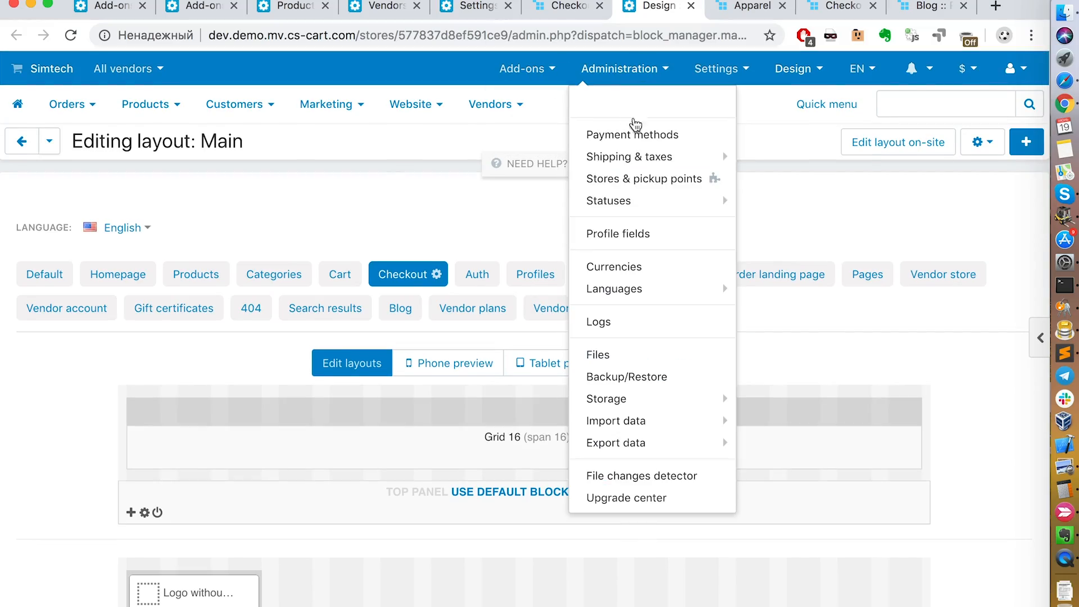
left_click(636, 238)
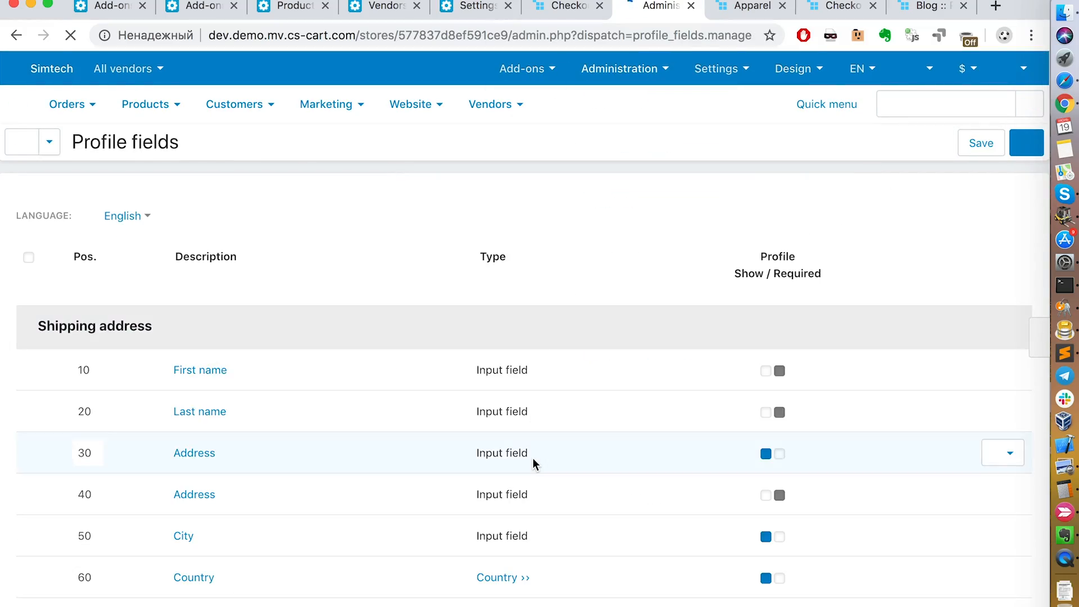
scroll(533, 464, "down", 10)
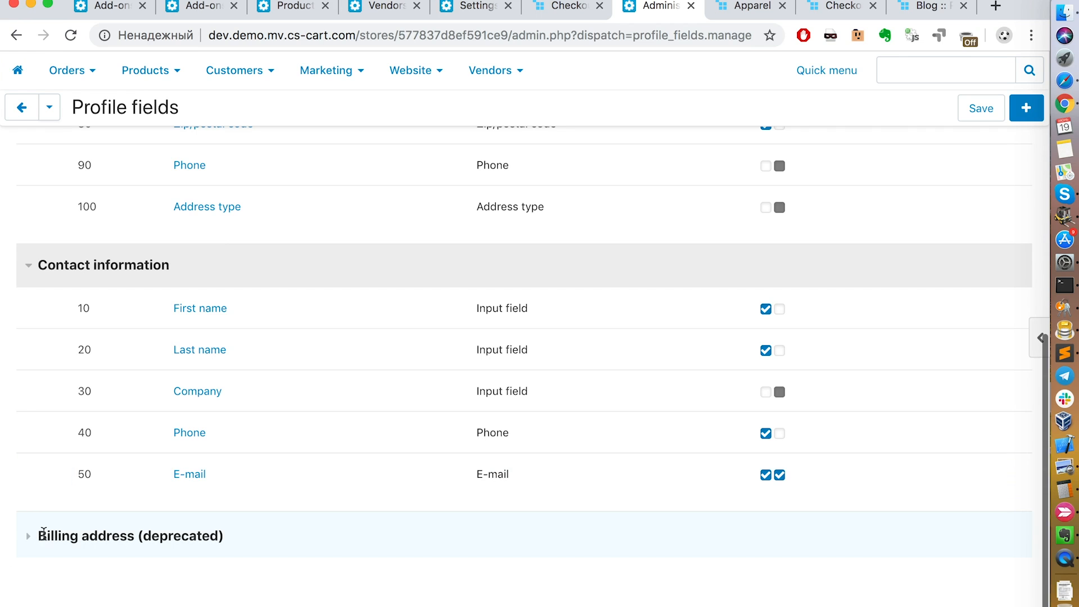
left_click(35, 540)
scroll(245, 543, "down", 7)
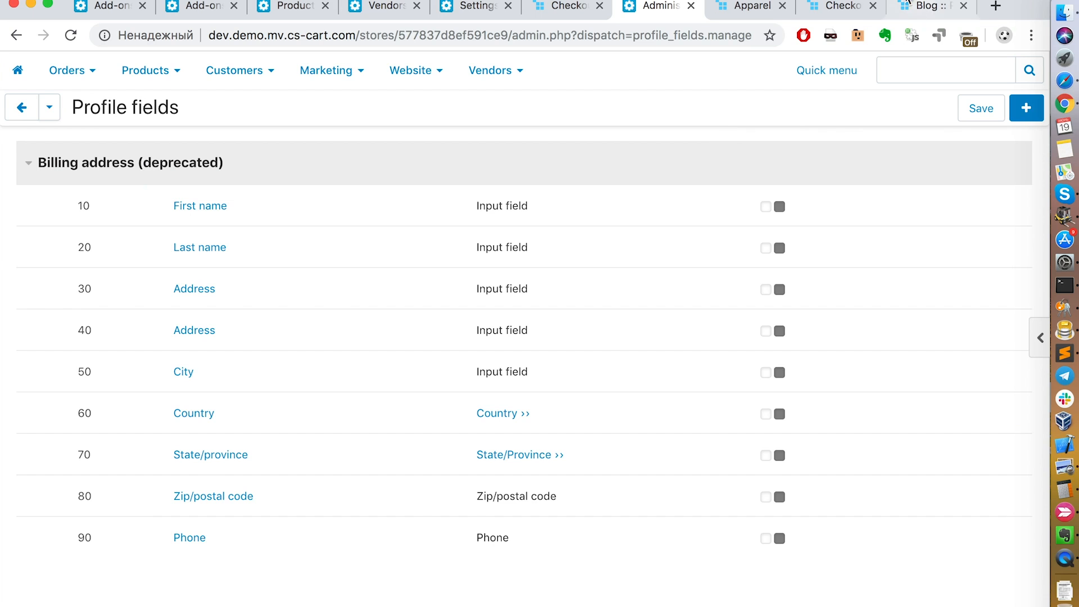
Step: Switch to the T-shirt order's checkout page and look over its shipping and customer profile sections
left_click(845, 9)
scroll(609, 270, "down", 10)
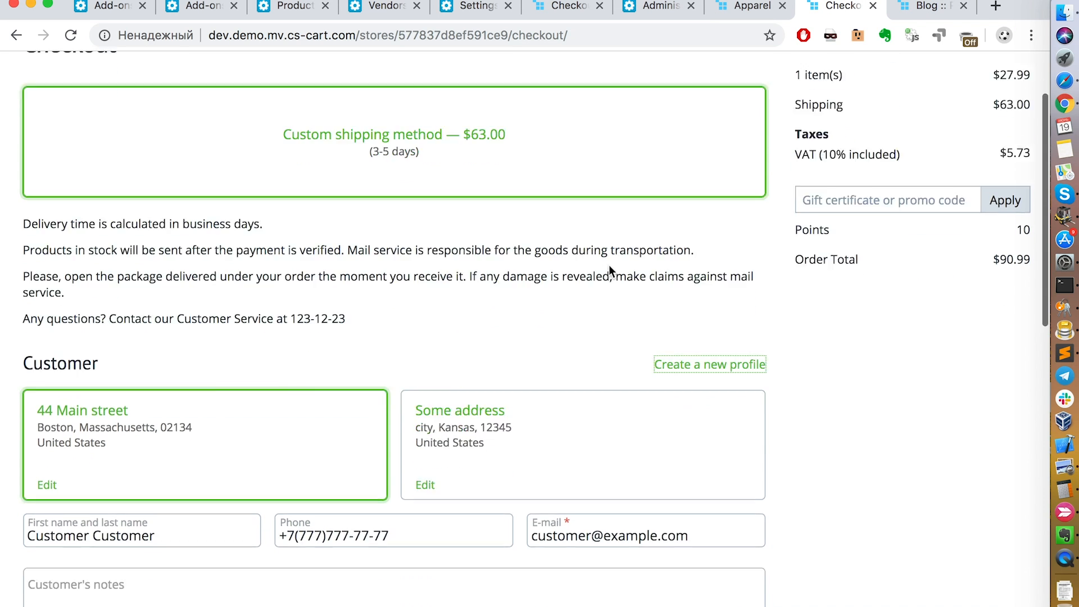
scroll(609, 270, "up", 10)
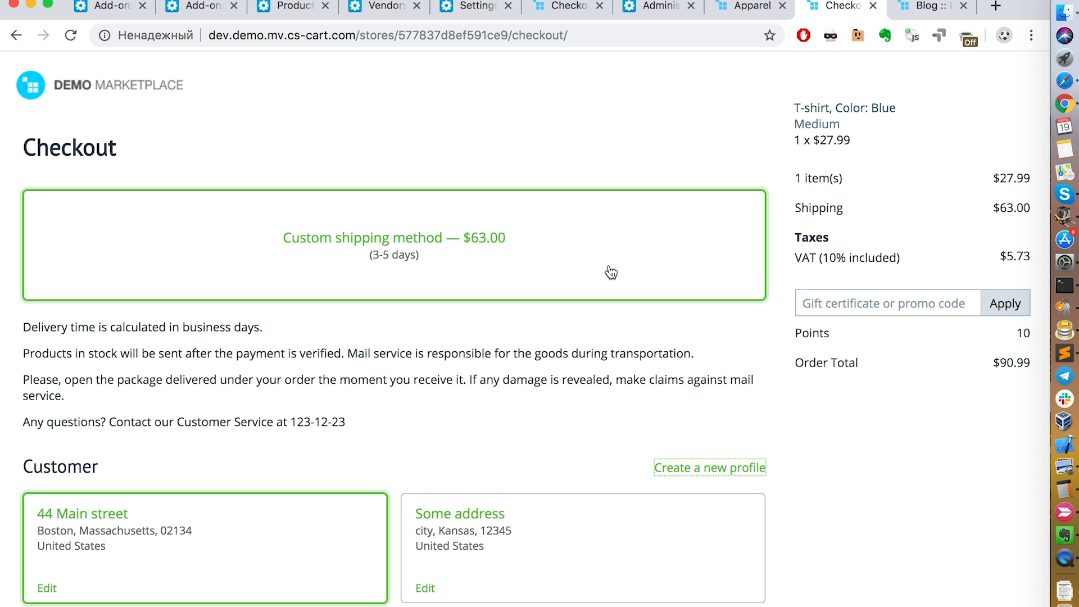
key("ctrl+Left")
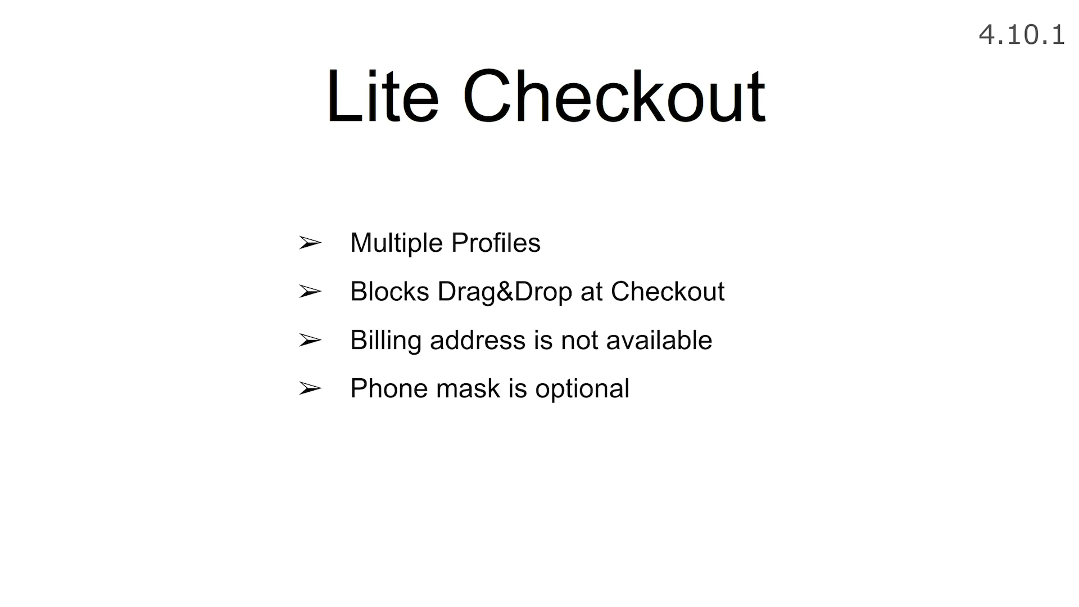
key("Right")
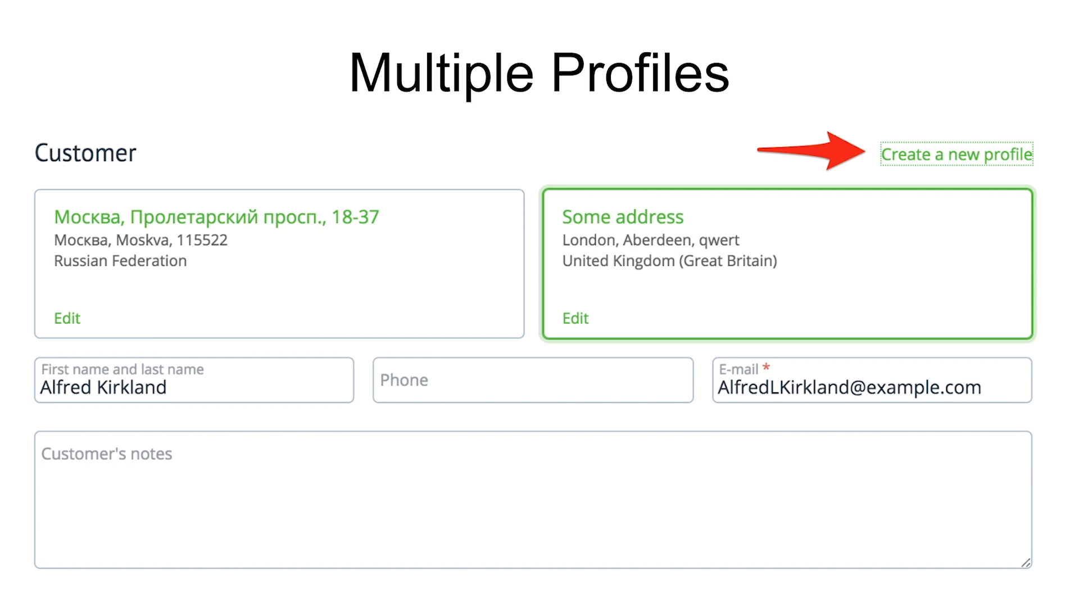
key("Right")
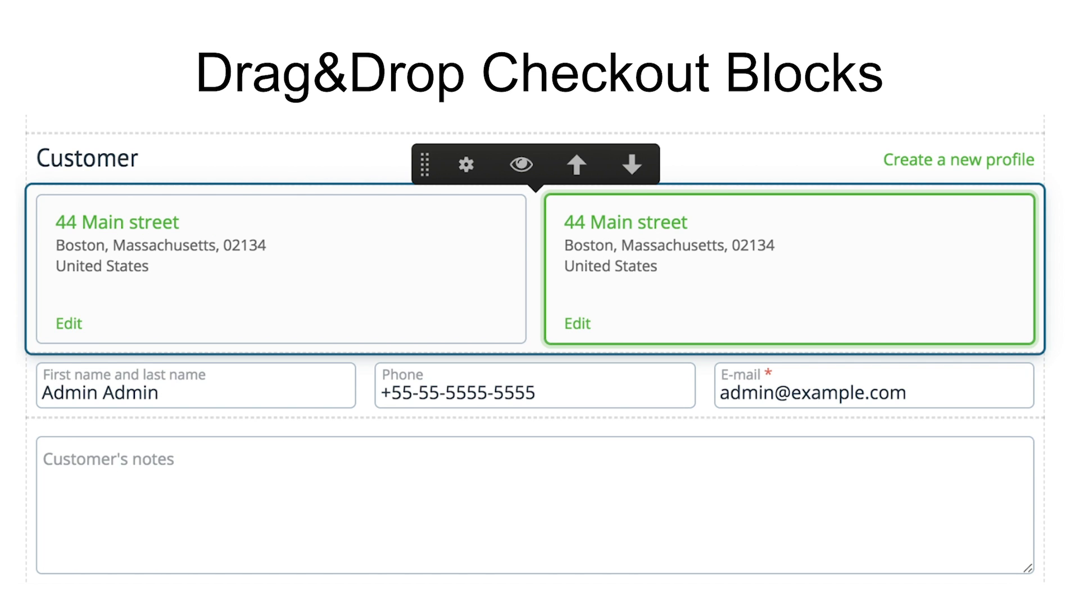
key("Right")
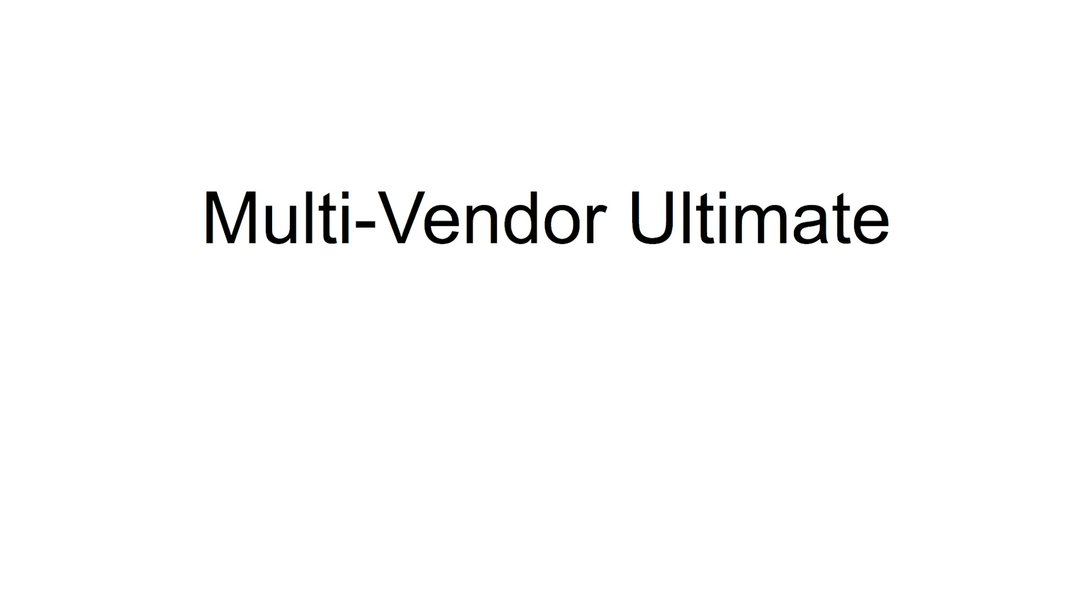
key("ctrl+Right")
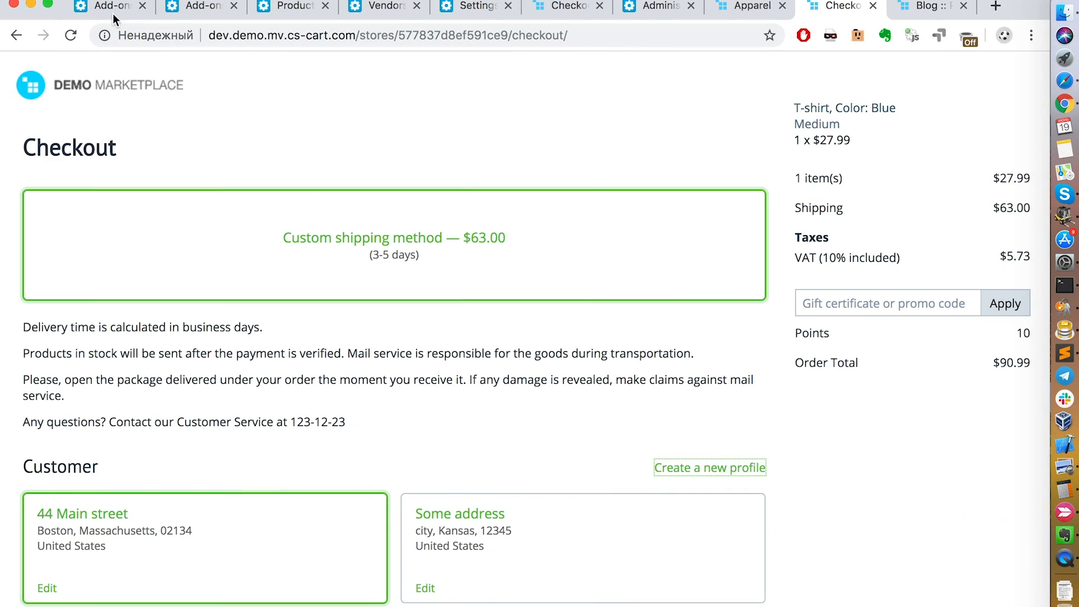
Step: Open the demo store's vendor plans, check the Silver plan's available settings sections and close it without changes
left_click(107, 5)
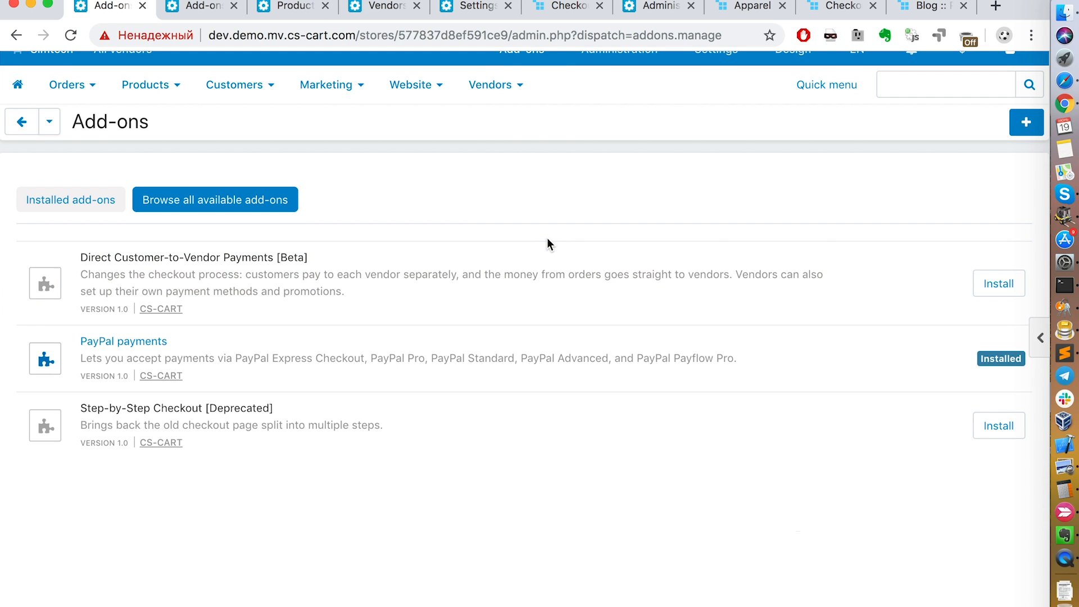
mouse_move(503, 87)
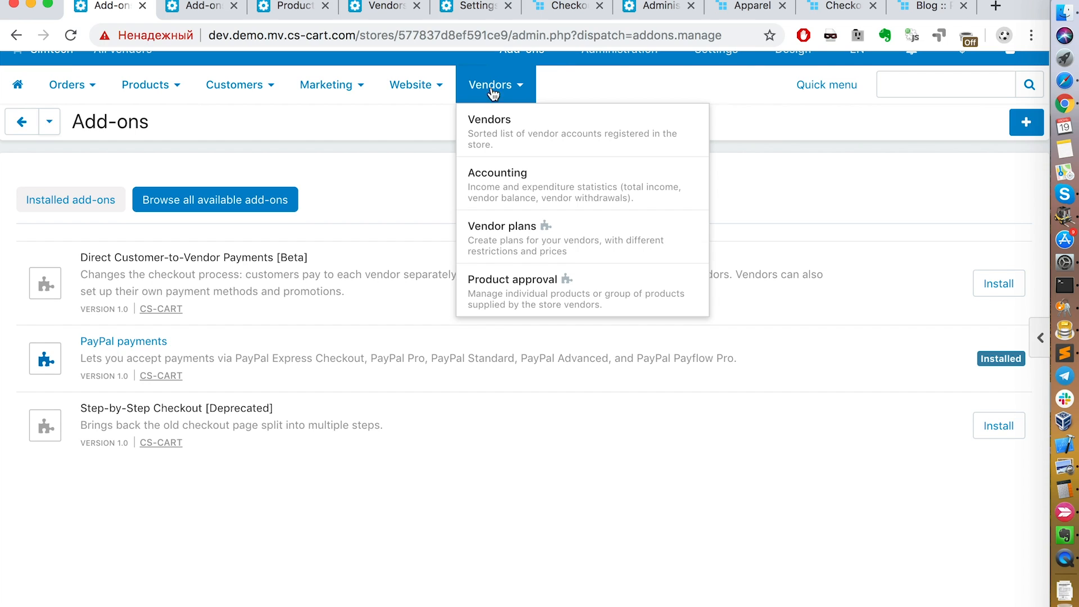
left_click(565, 239)
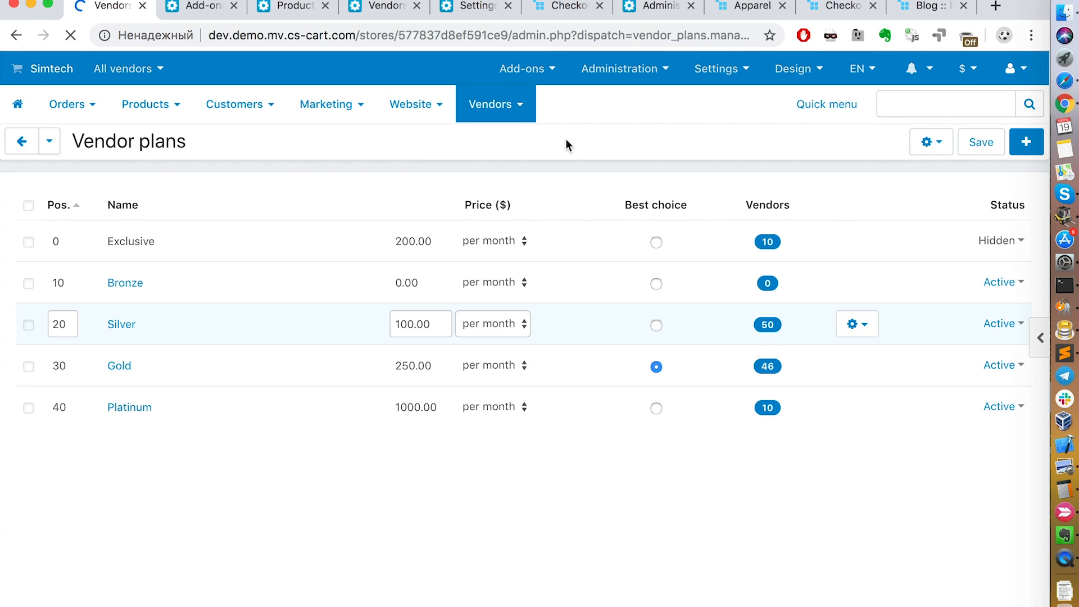
left_click(122, 326)
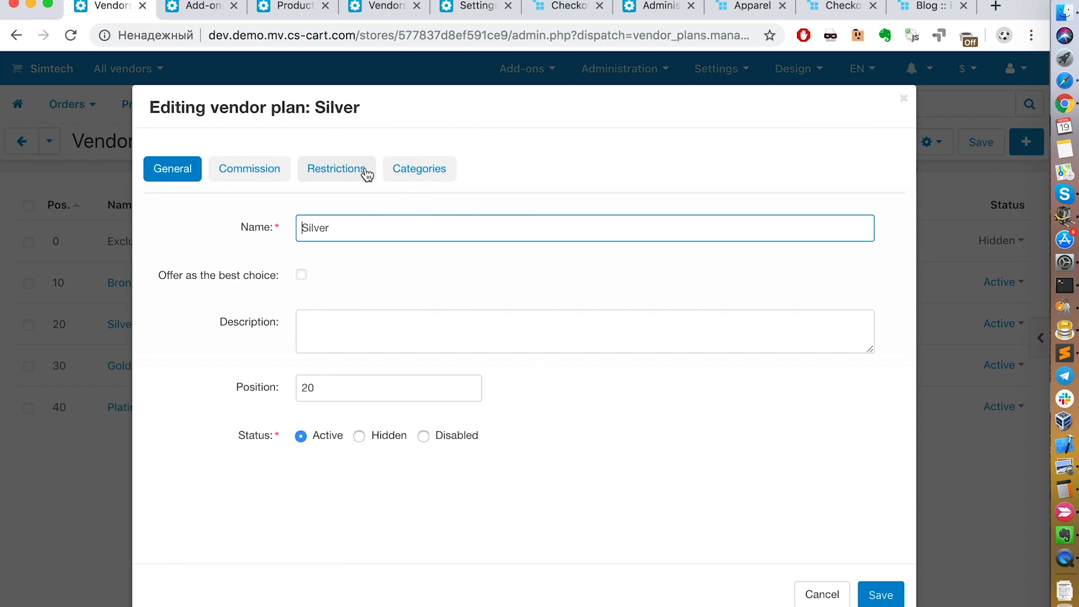
left_click(904, 99)
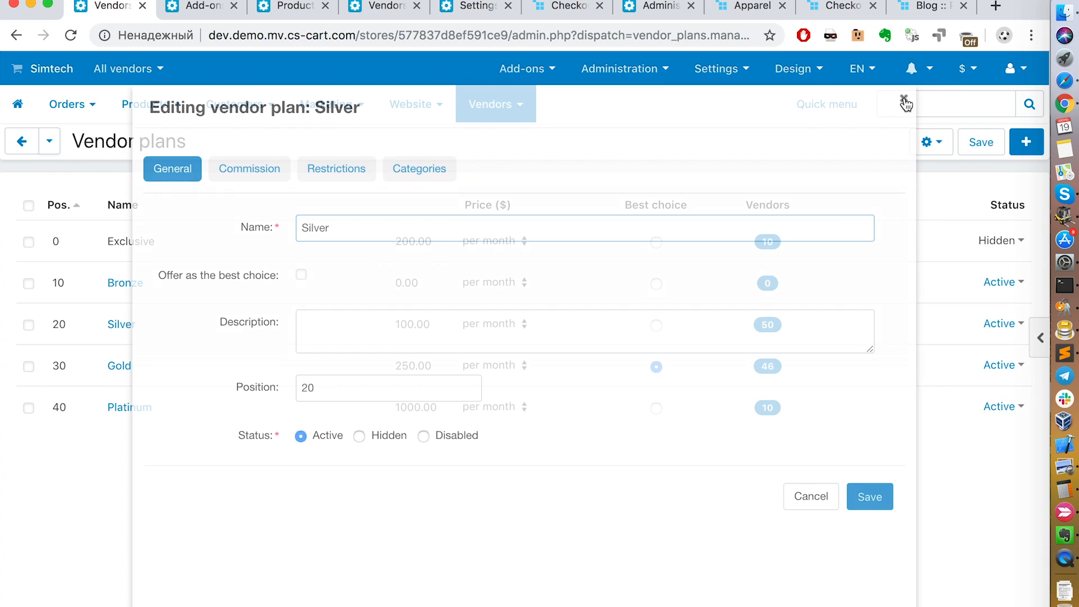
Step: Switch to the local CS-Cart installation's vendor plans and view the storefronts assigned to the Premium plan
left_click(224, 17)
left_click(272, 17)
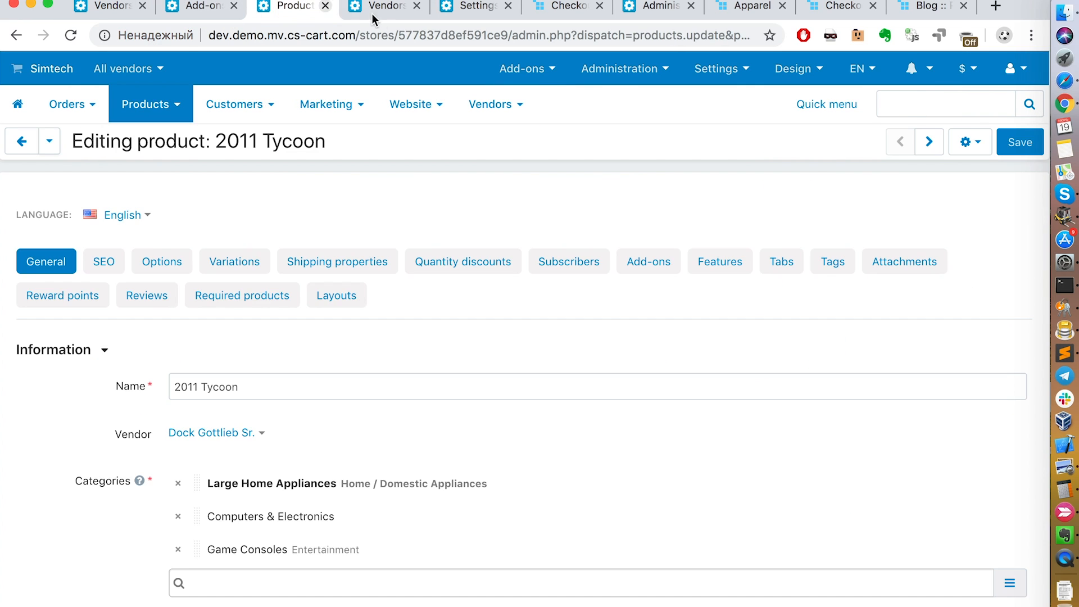
left_click(372, 17)
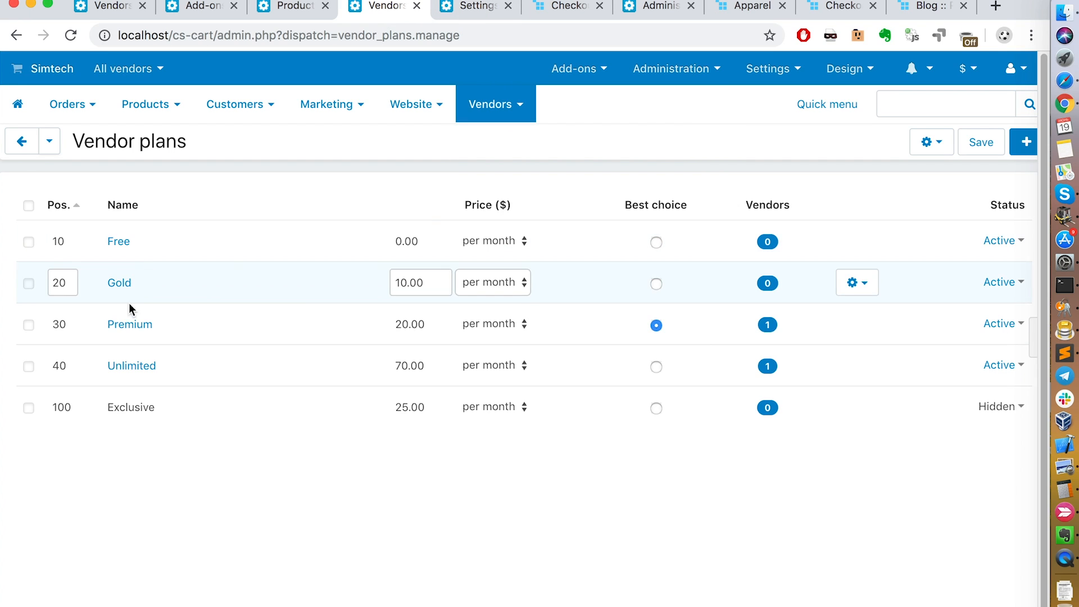
left_click(140, 322)
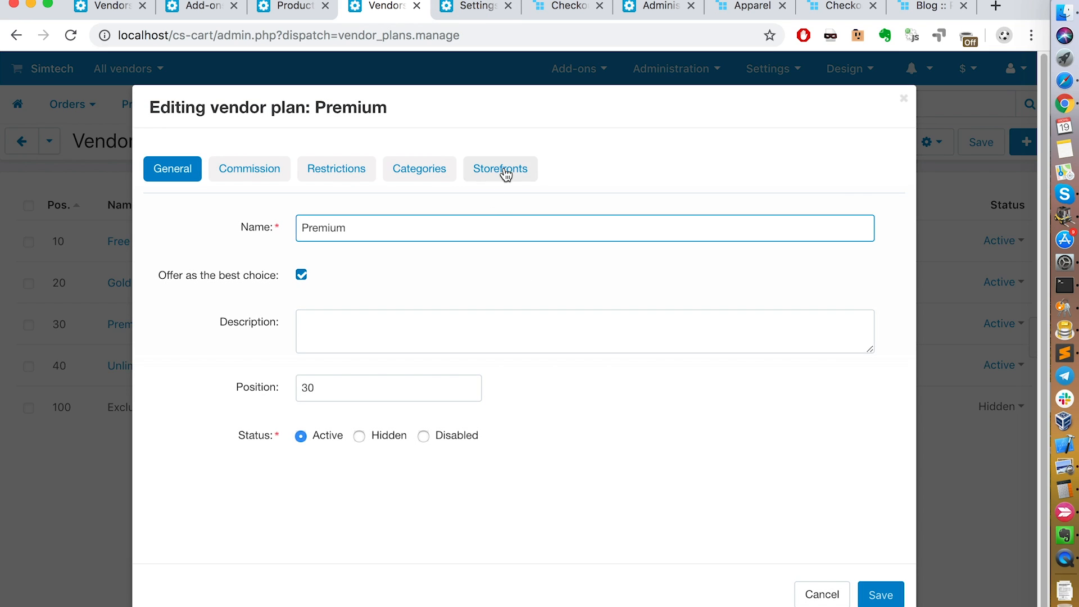
left_click(506, 175)
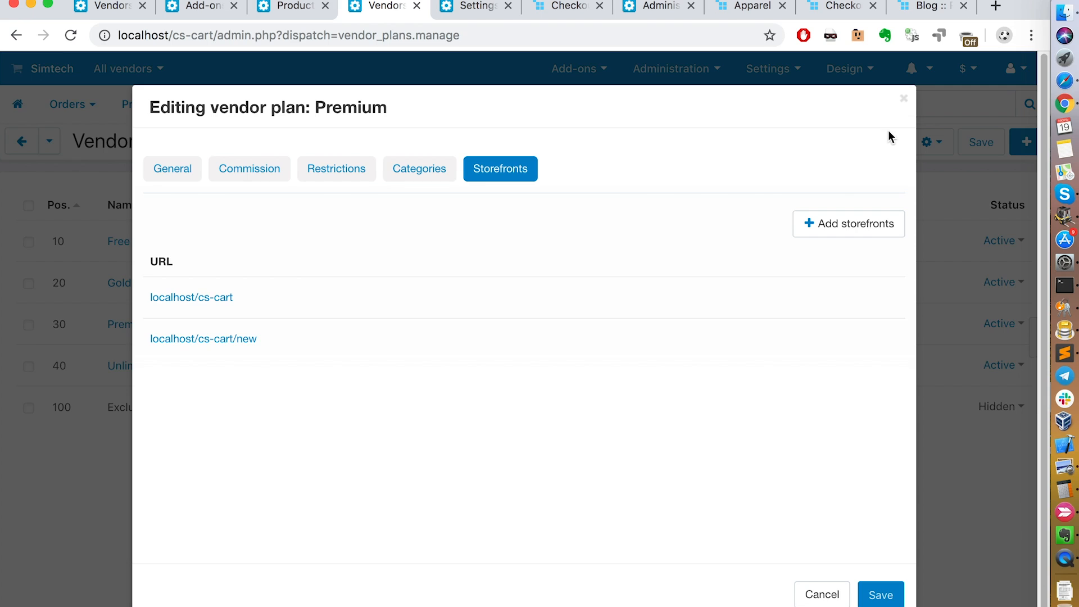
left_click(905, 100)
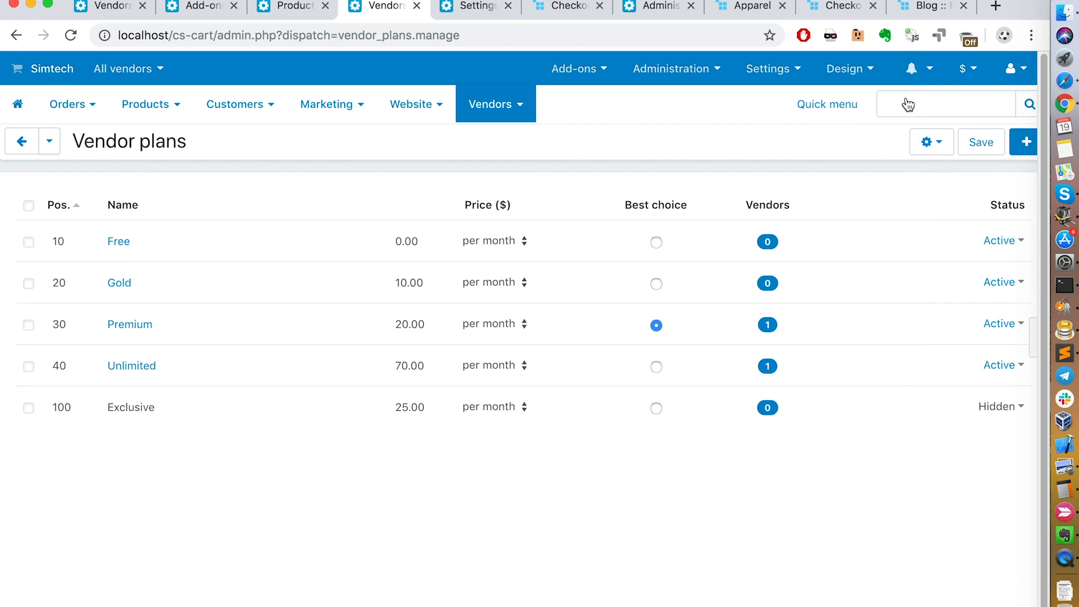
Step: Add the default storefront localhost/cs-cart to the Gold vendor plan
left_click(120, 284)
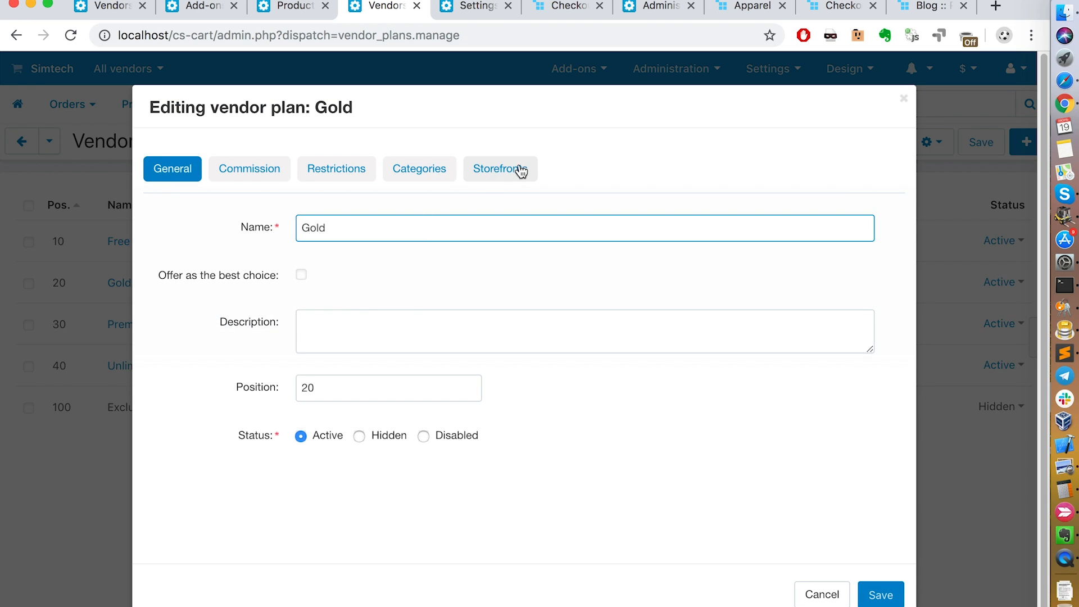
left_click(521, 169)
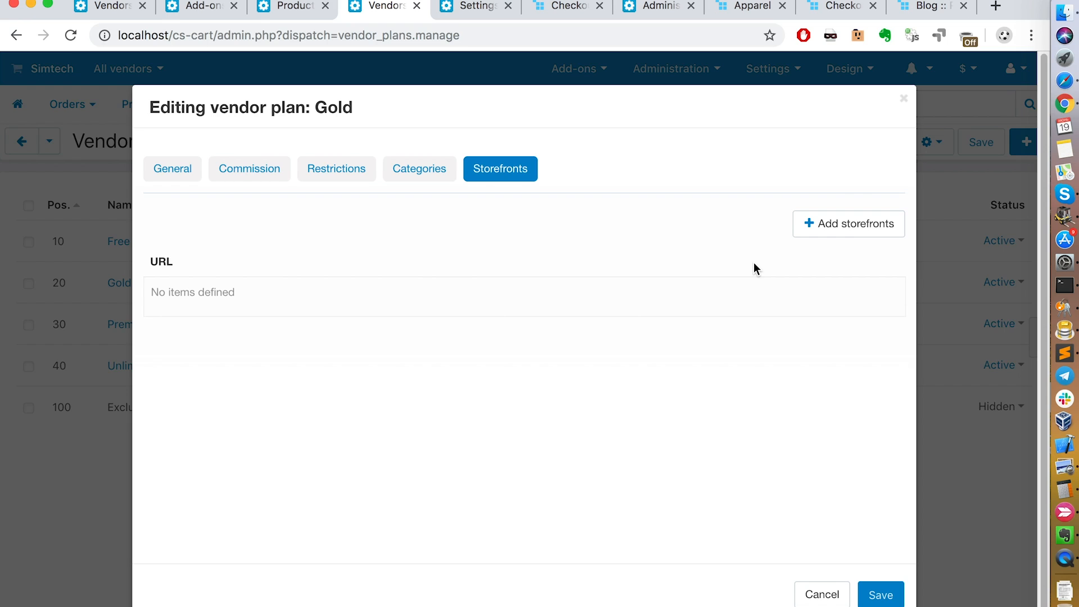
left_click(844, 224)
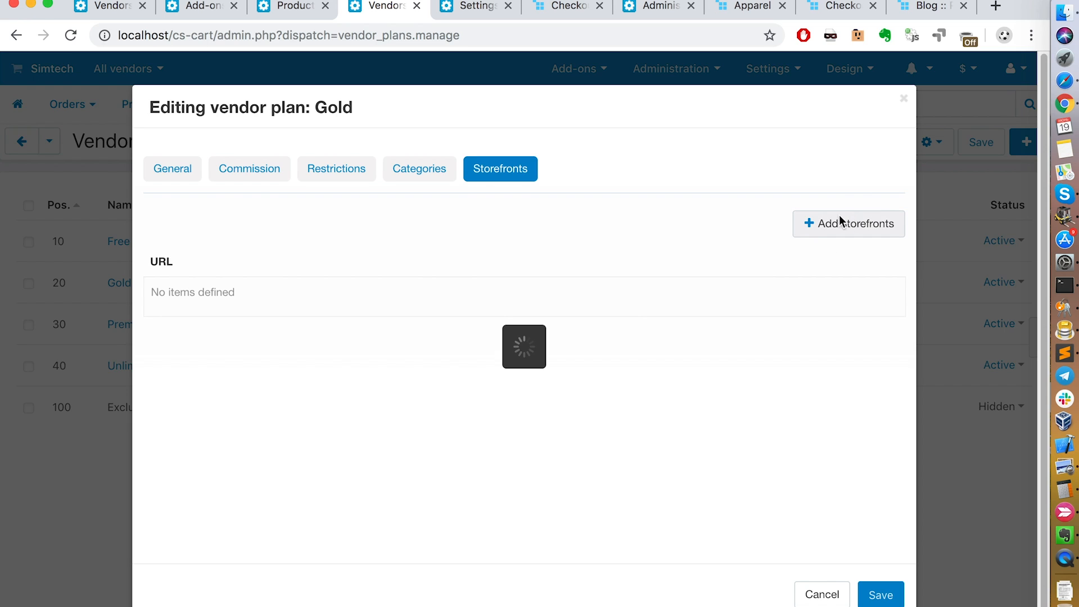
left_click(157, 294)
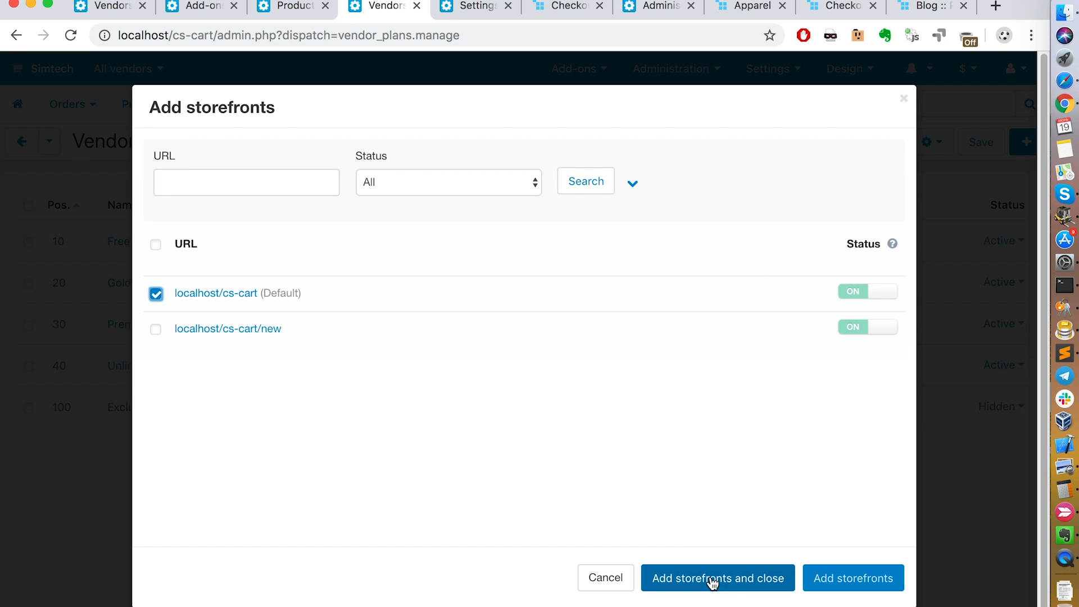